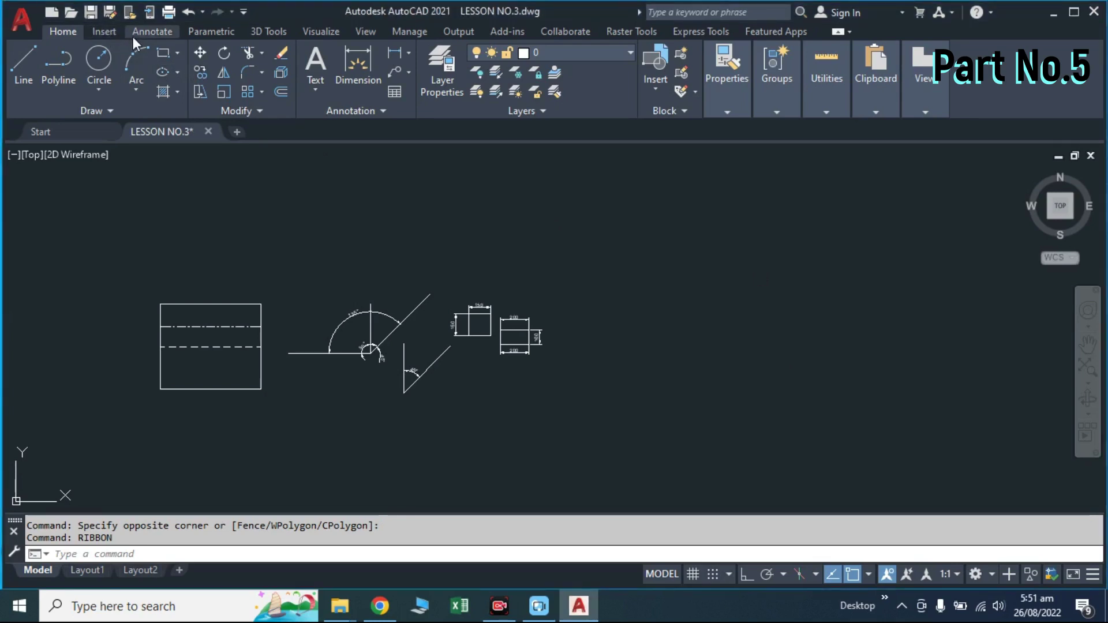
- Browse the ribbon tabs from Annotate through Add-ins, then return to Home
click(147, 34)
click(228, 34)
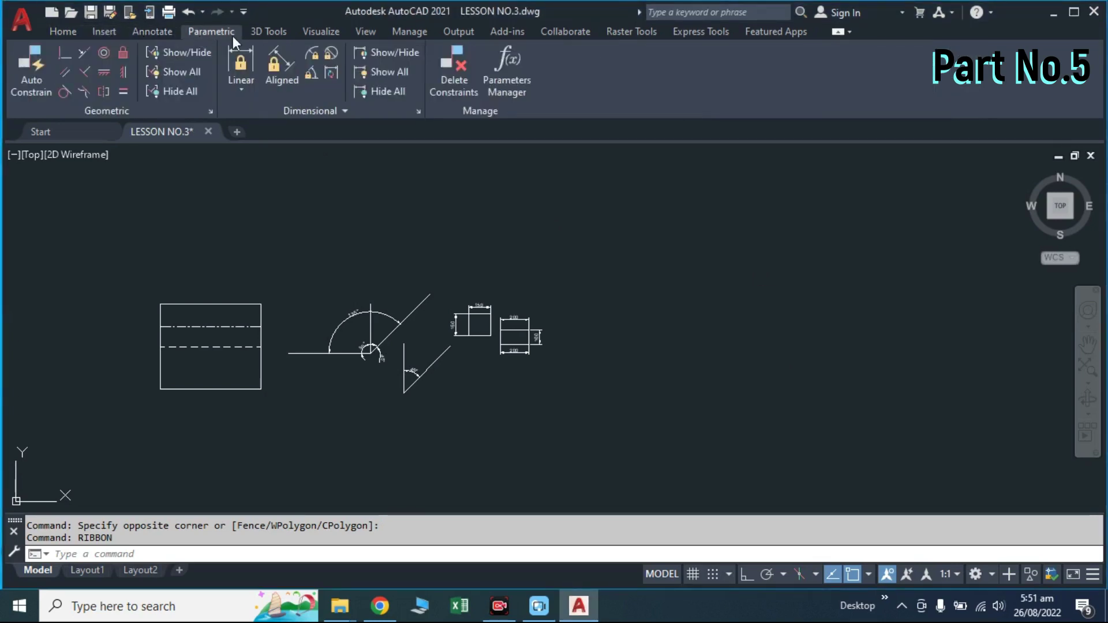
click(262, 34)
click(330, 37)
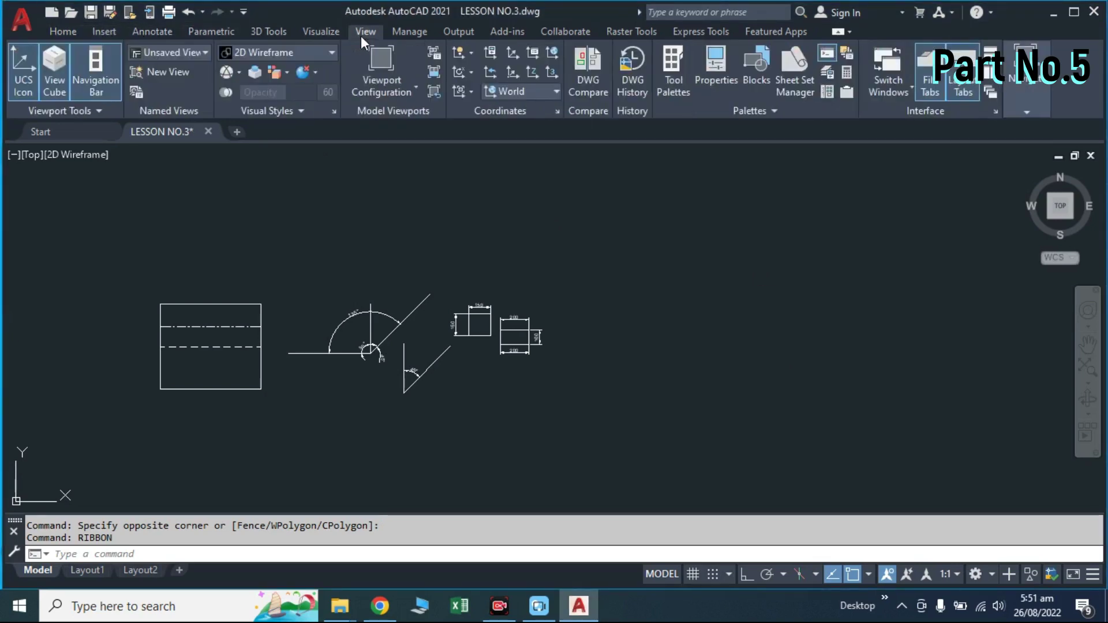
click(411, 36)
click(460, 34)
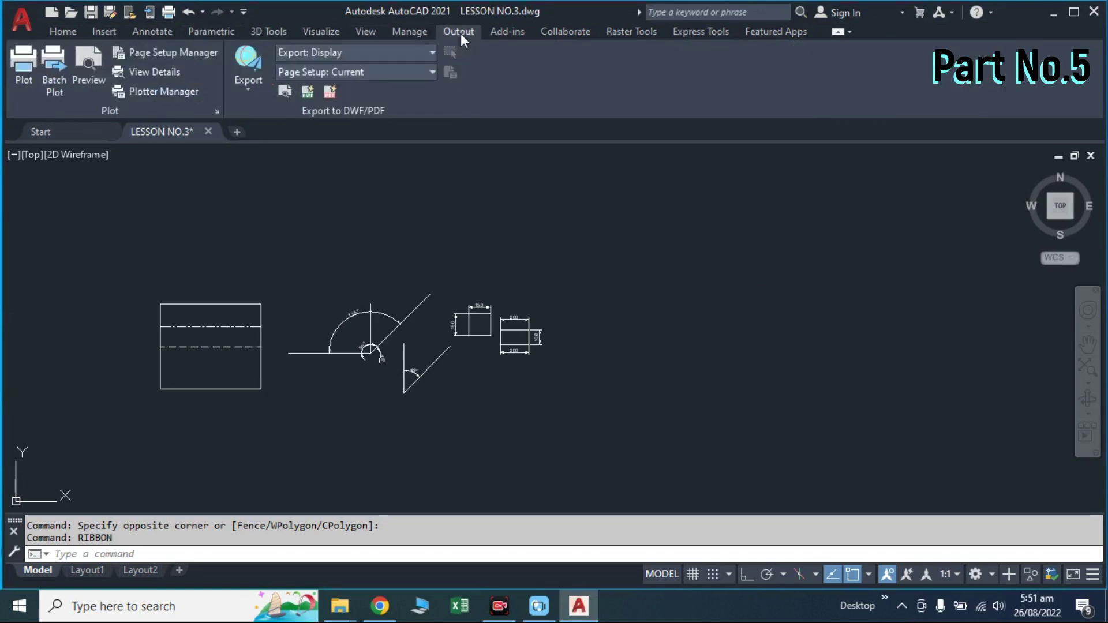
click(493, 35)
click(70, 33)
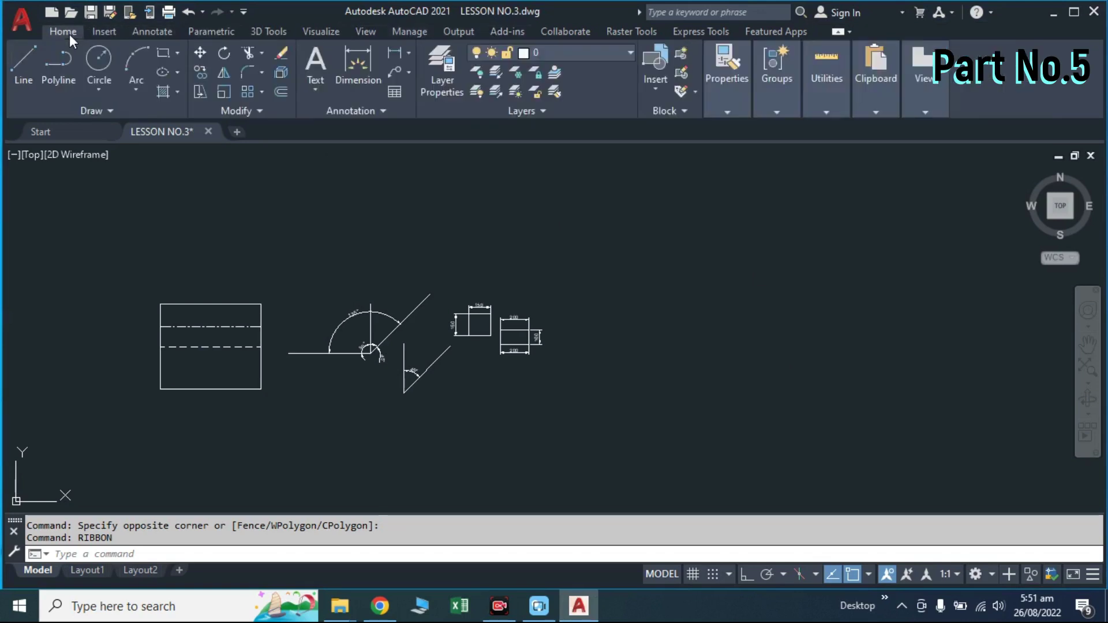
click(109, 34)
click(152, 33)
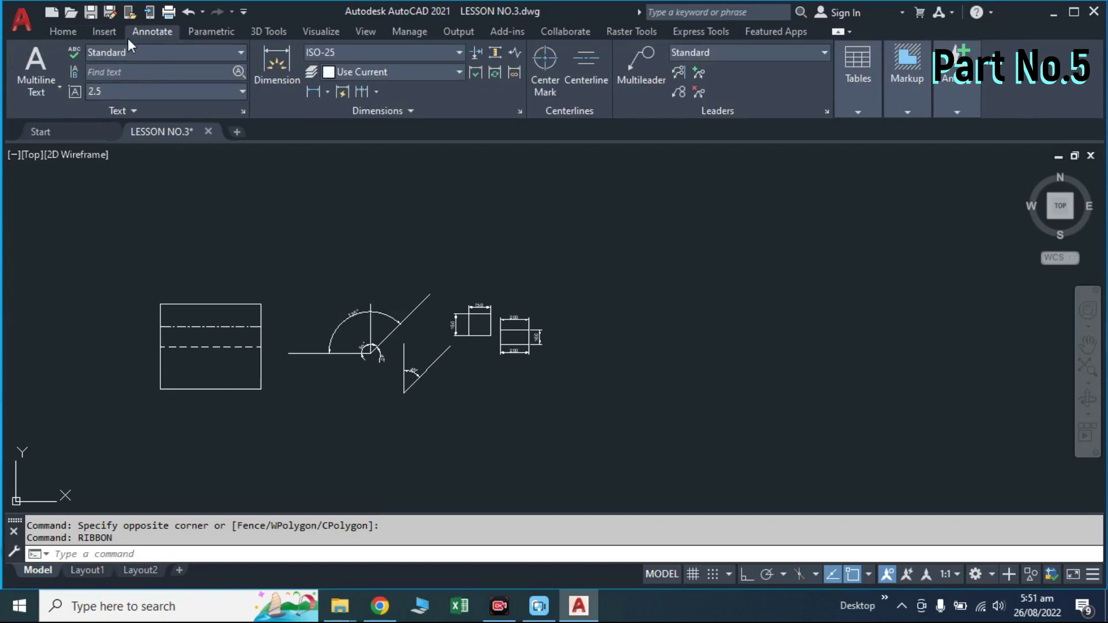
click(58, 30)
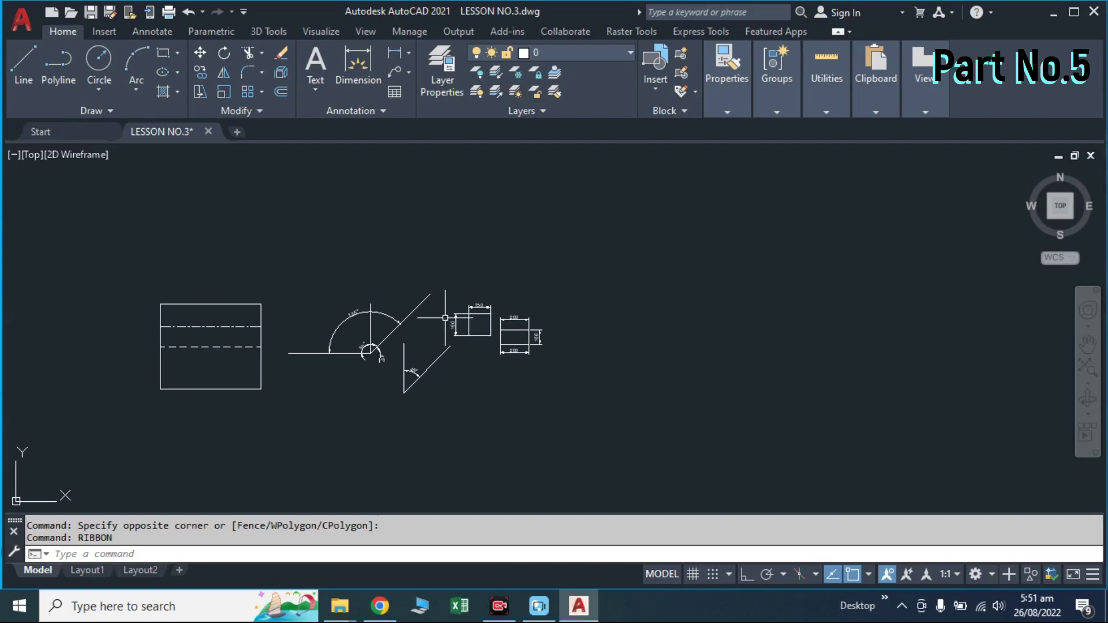
- Zoom the drawing, expand the transparency property settings, then cancel with Esc
scroll(472, 314, up, 6)
scroll(472, 313, down, 2)
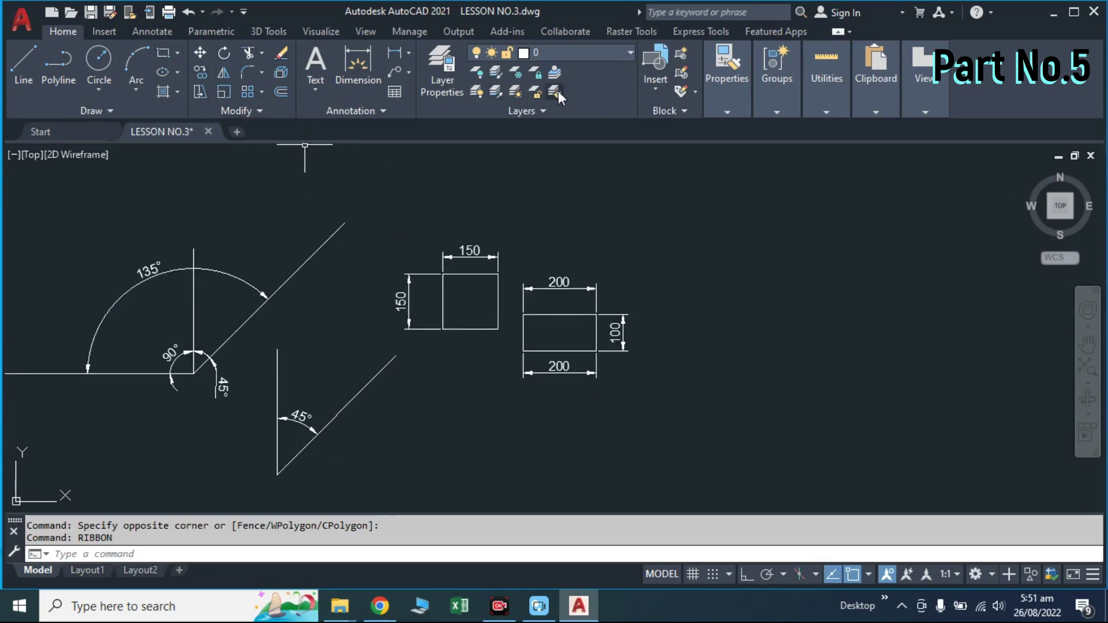
click(726, 81)
key(Escape)
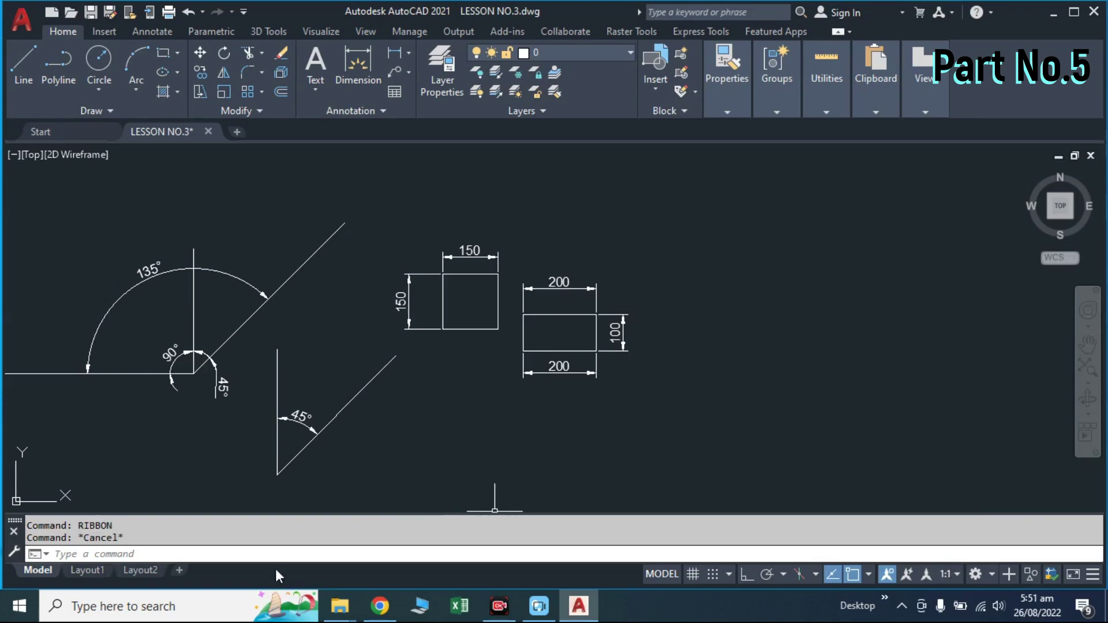
- Add Workspace to the Quick Access Toolbar and confirm Drafting & Annotation in Workspace Settings
click(242, 11)
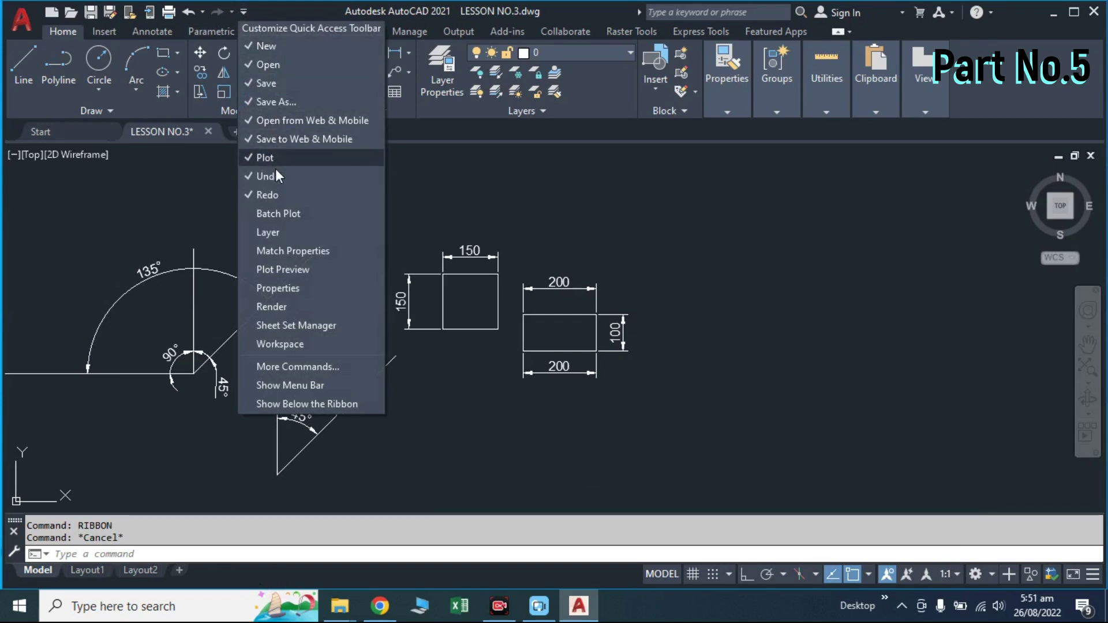
click(334, 343)
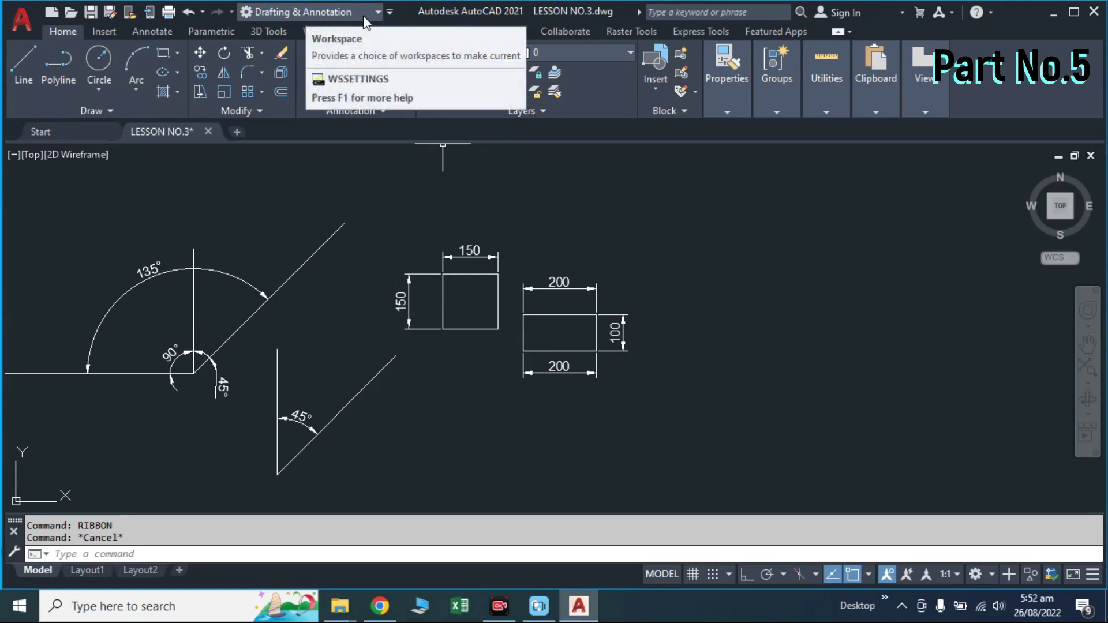
click(378, 15)
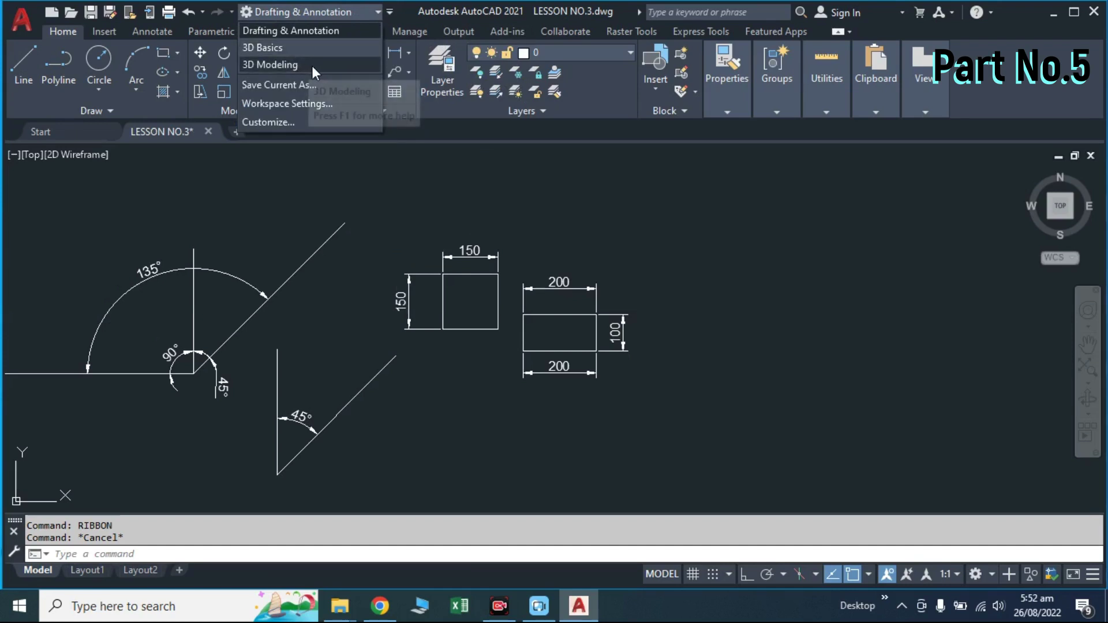
click(310, 104)
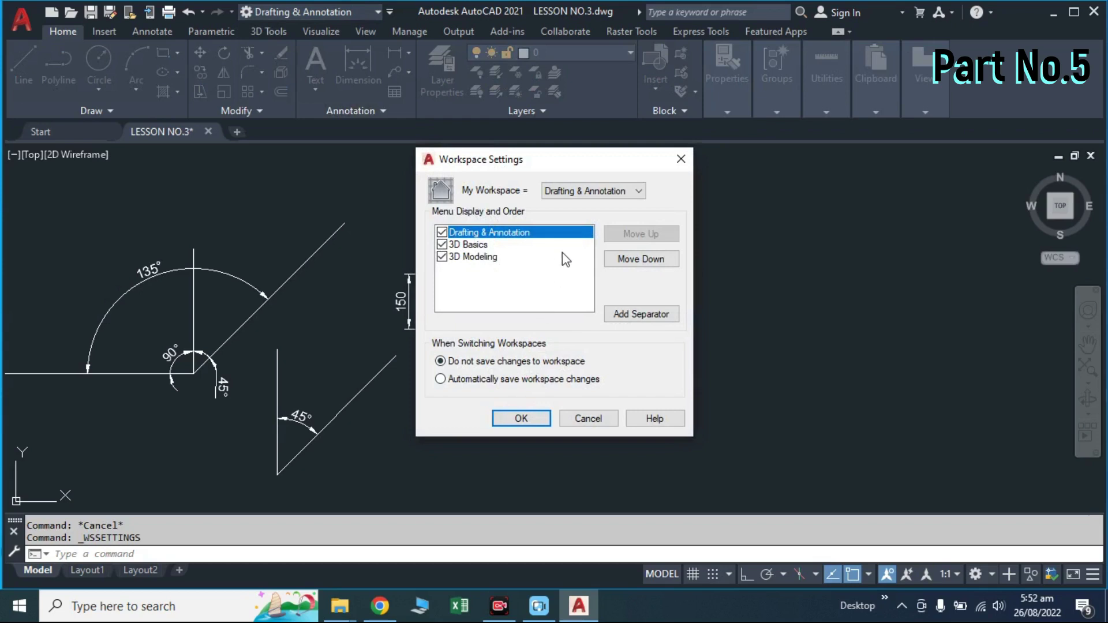
click(521, 418)
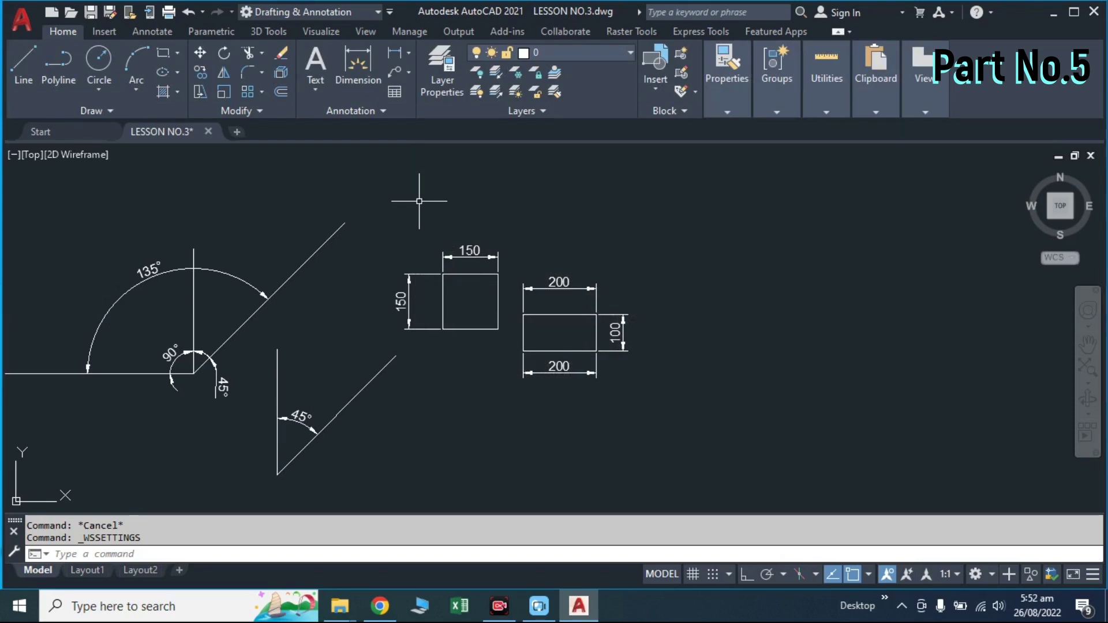
- Enter RIBBON at the command line to list its autocomplete suggestions
click(379, 12)
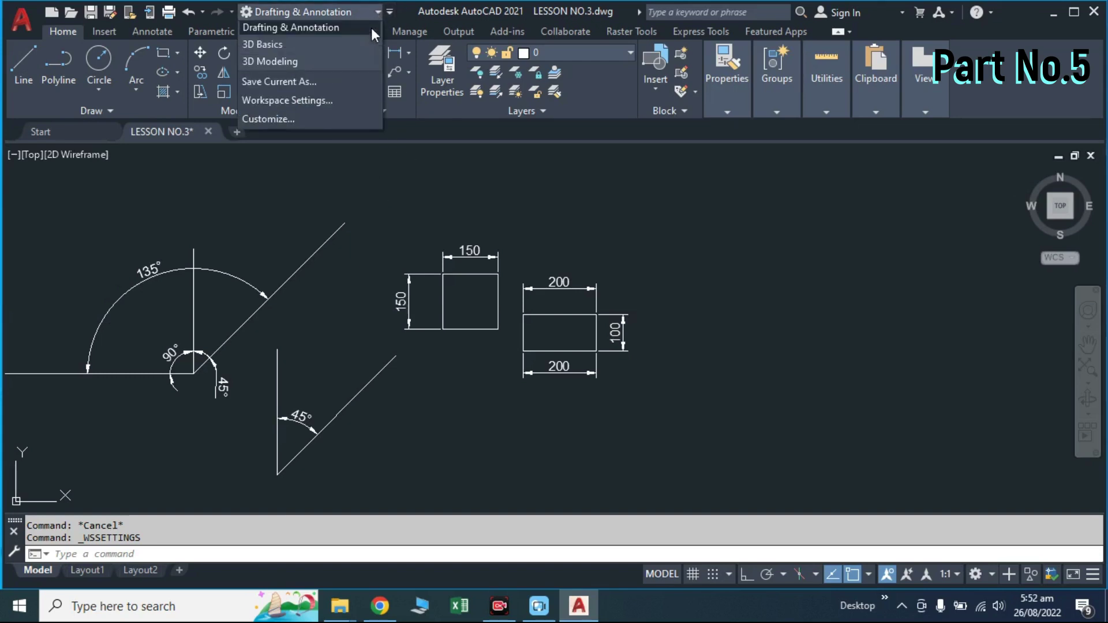
click(298, 156)
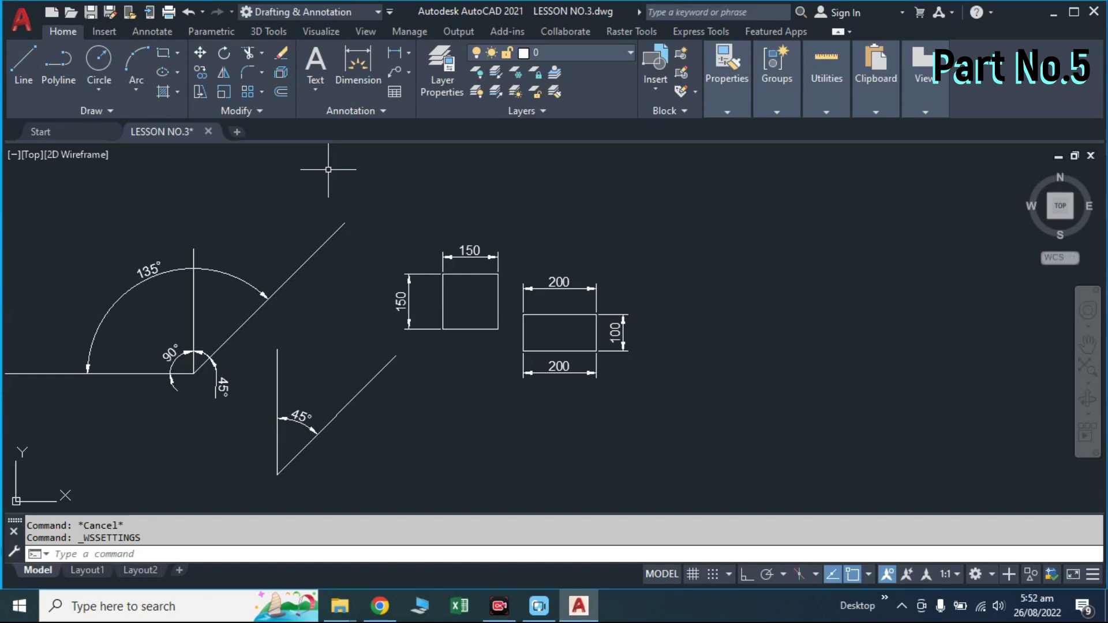
text(RI)
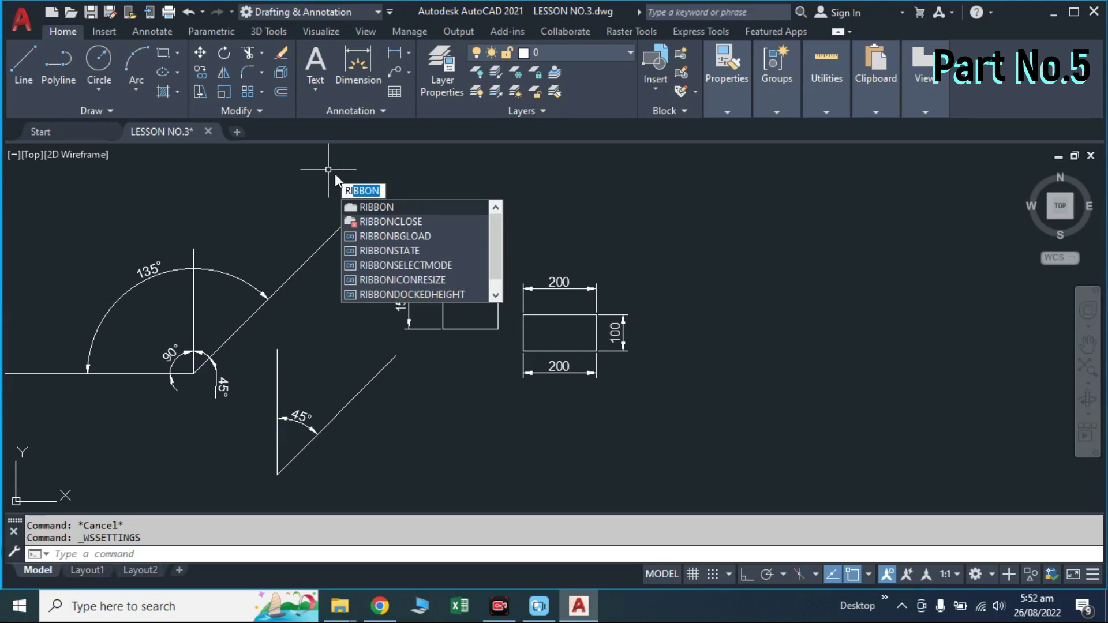
key(Escape)
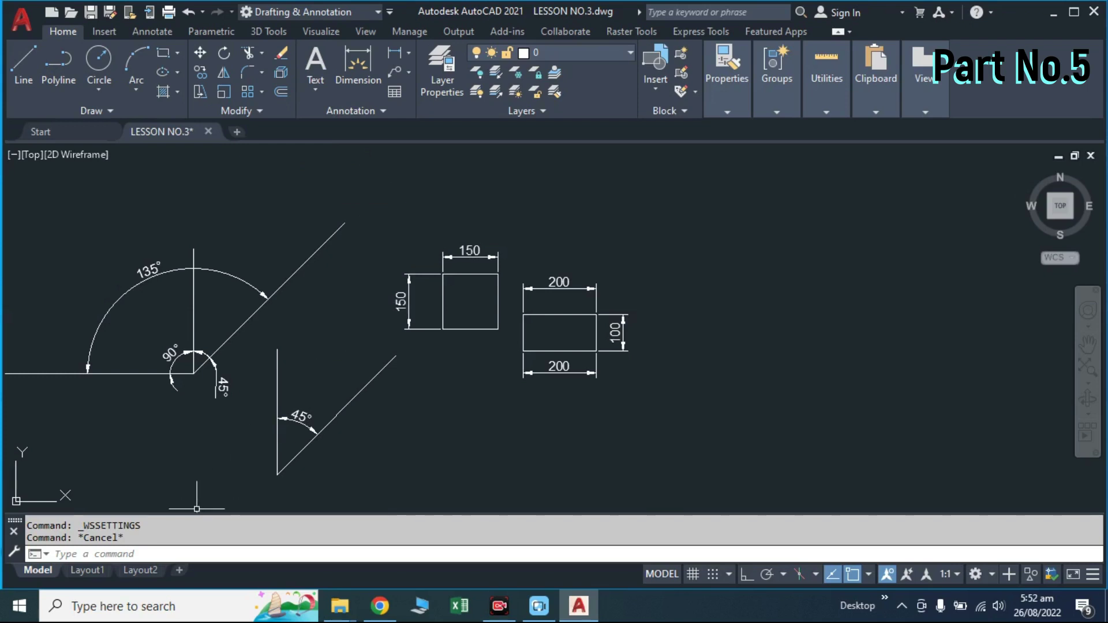
click(161, 553)
text(RIBBONCLOS)
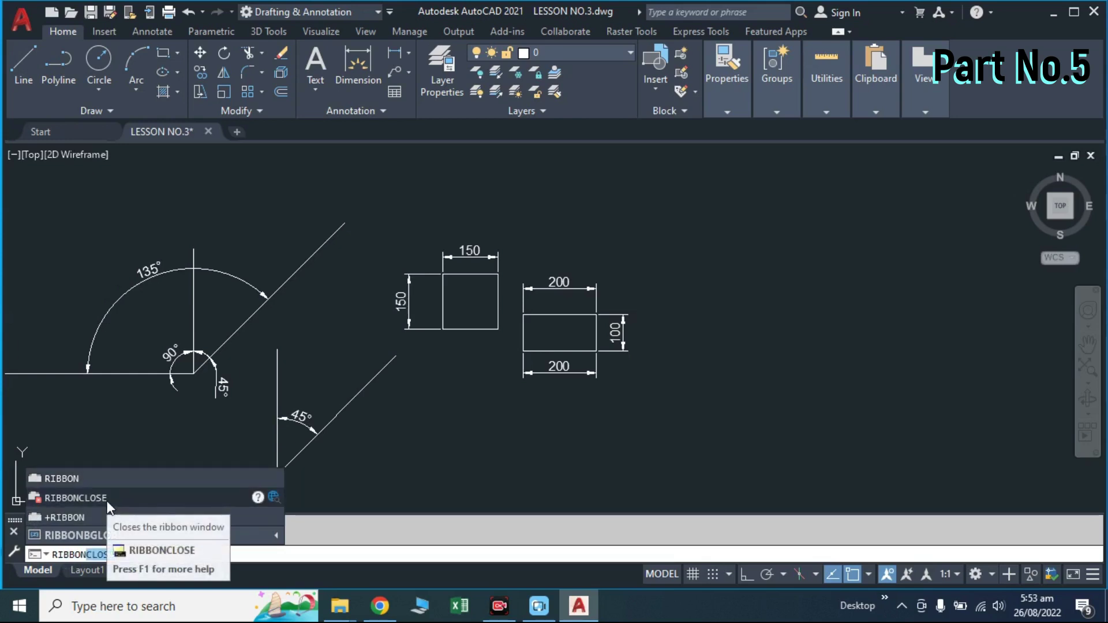
- Run RIBBONCLOSE and turn on Show Menu Bar from the Quick Access Toolbar menu
click(107, 502)
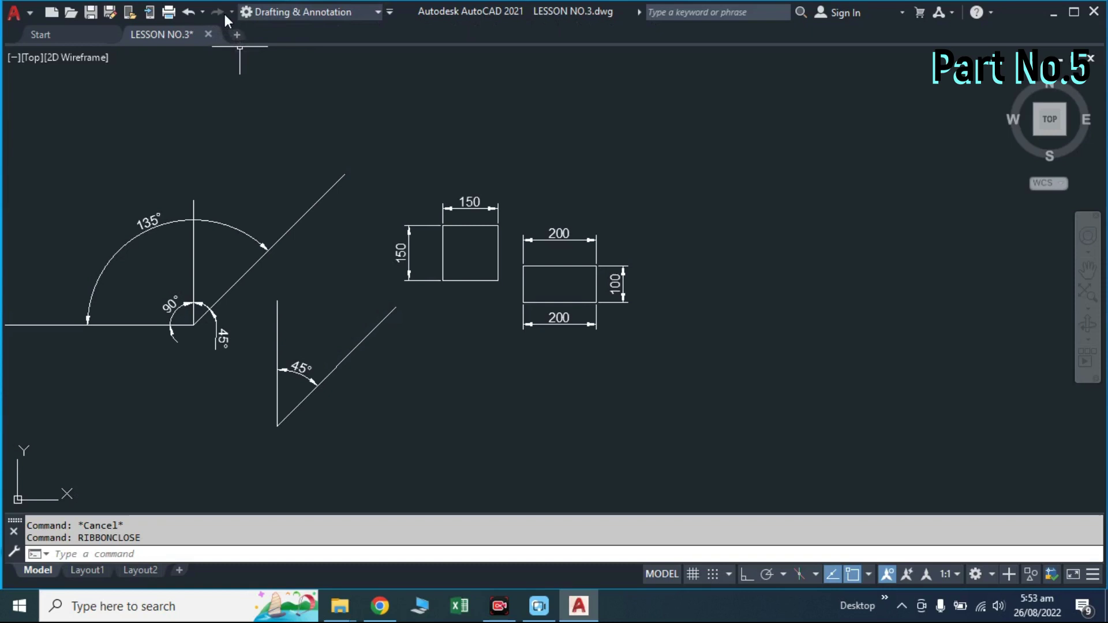
click(389, 12)
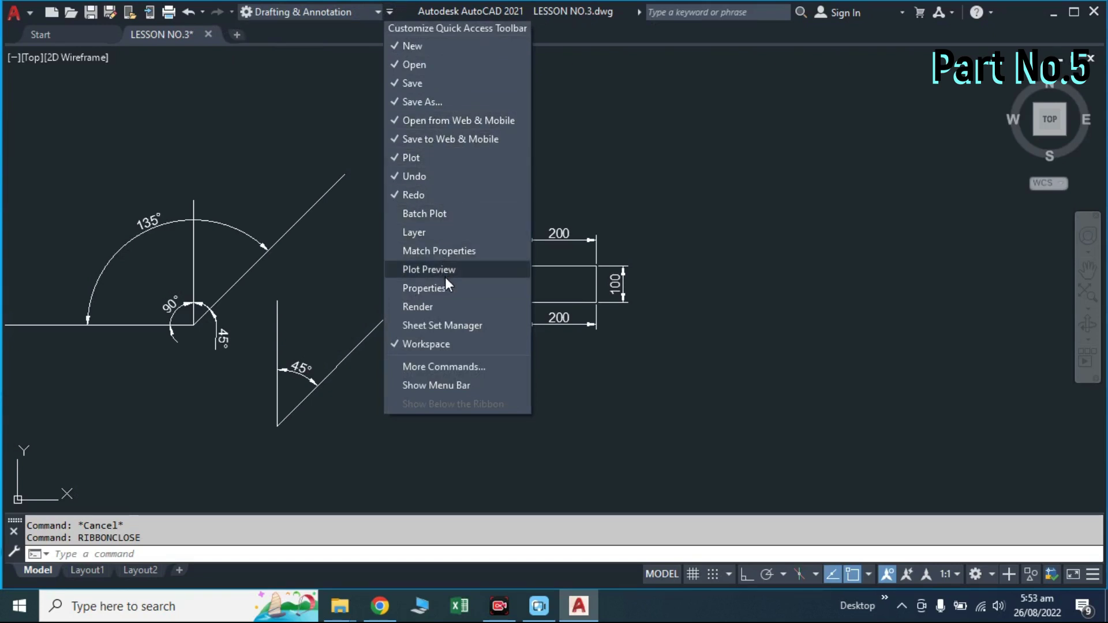
click(438, 389)
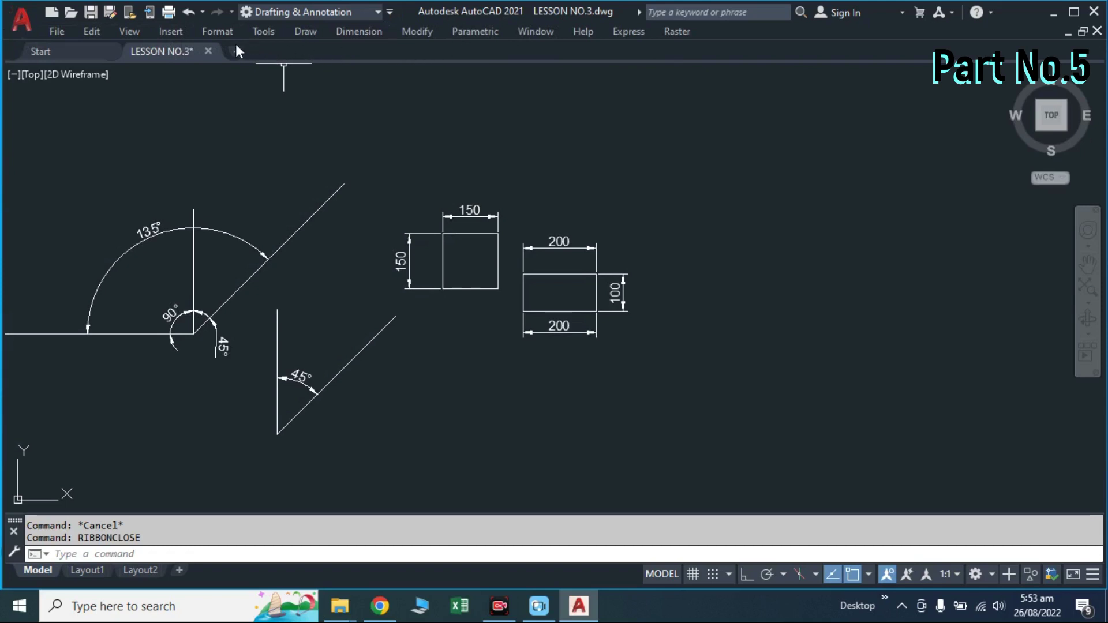
- Turn on the Dimension toolbar via Tools > Toolbars and dock it under the menu bar
click(265, 30)
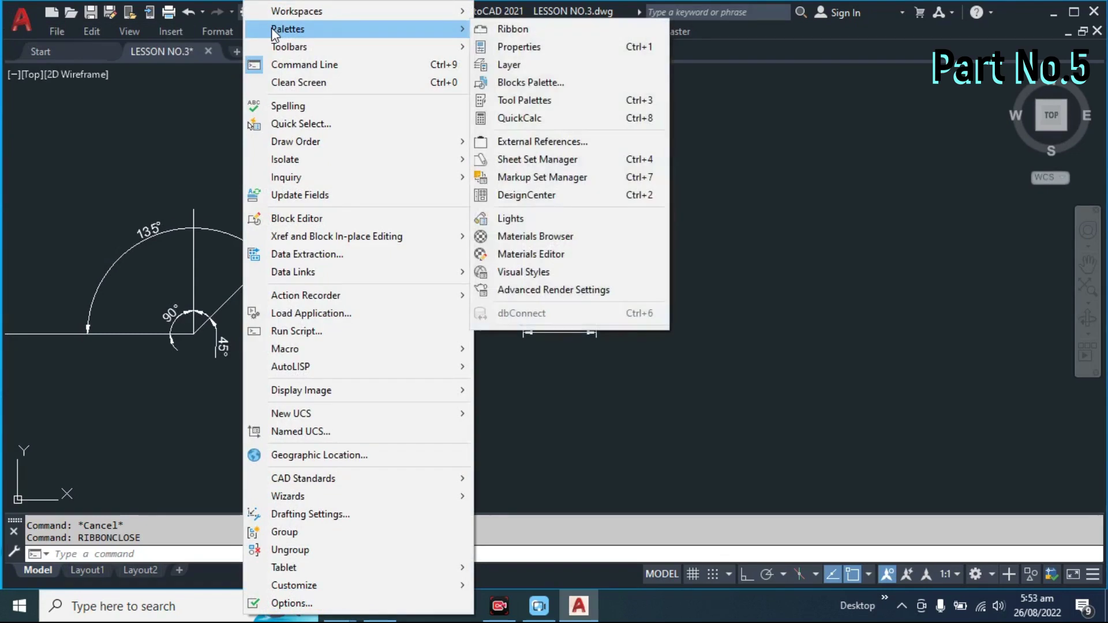
mouse_move(289, 46)
mouse_move(562, 47)
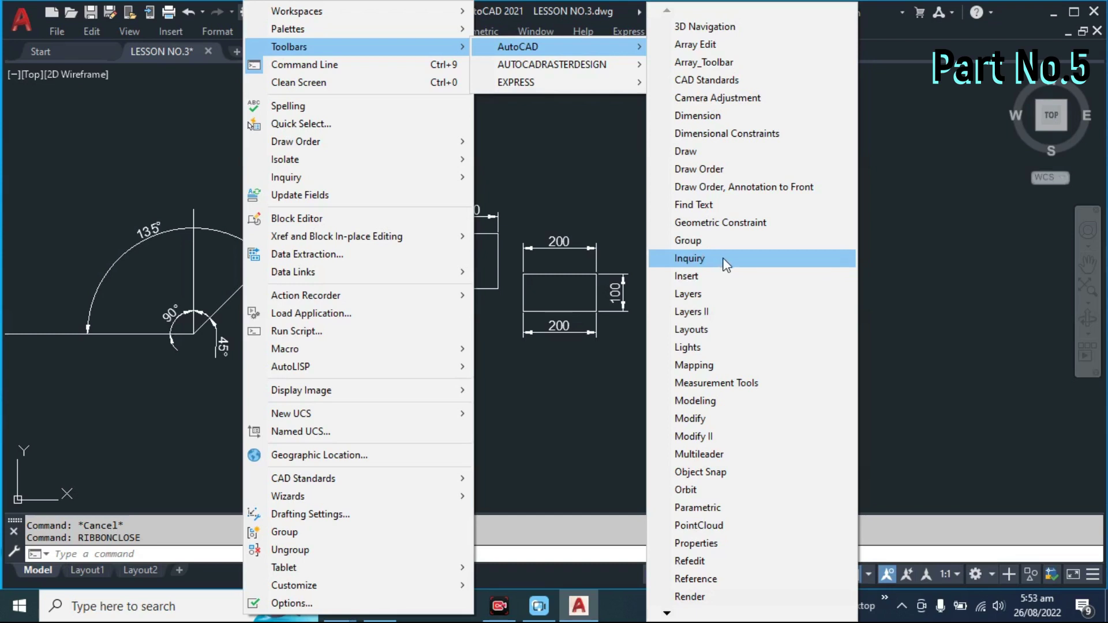
click(710, 119)
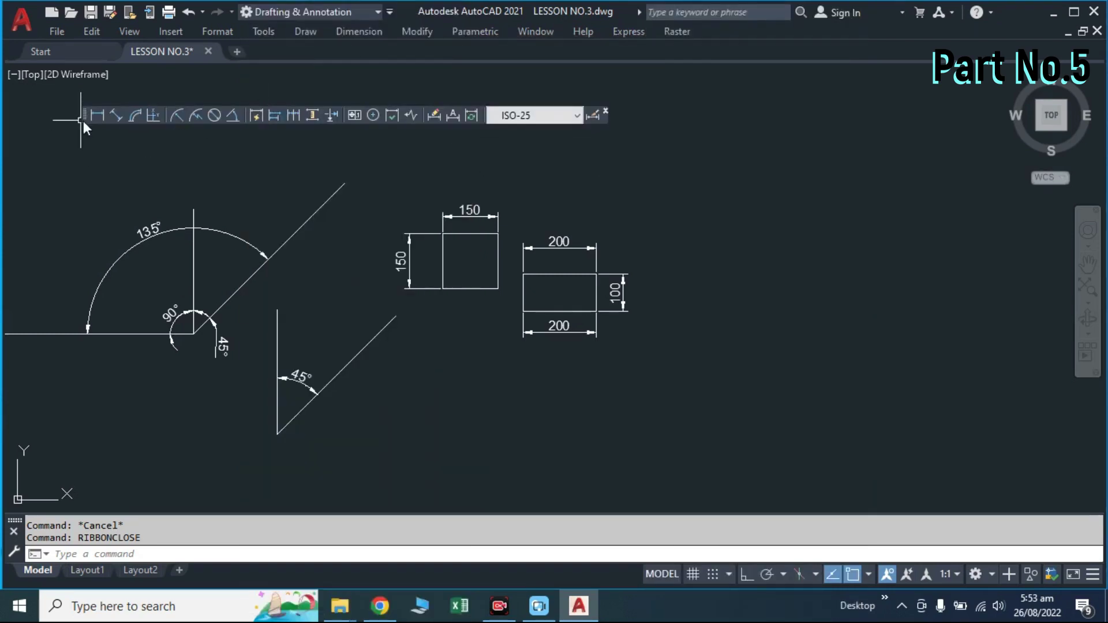
drag(83, 123, 53, 76)
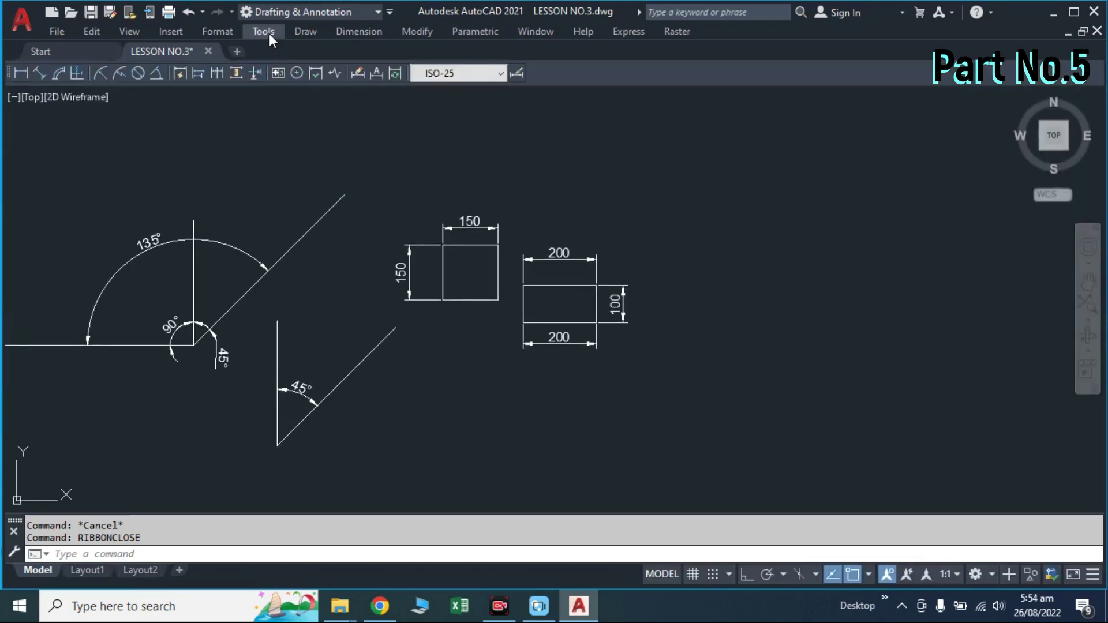
- Turn on the Draw toolbar and dock it along the left edge
click(267, 32)
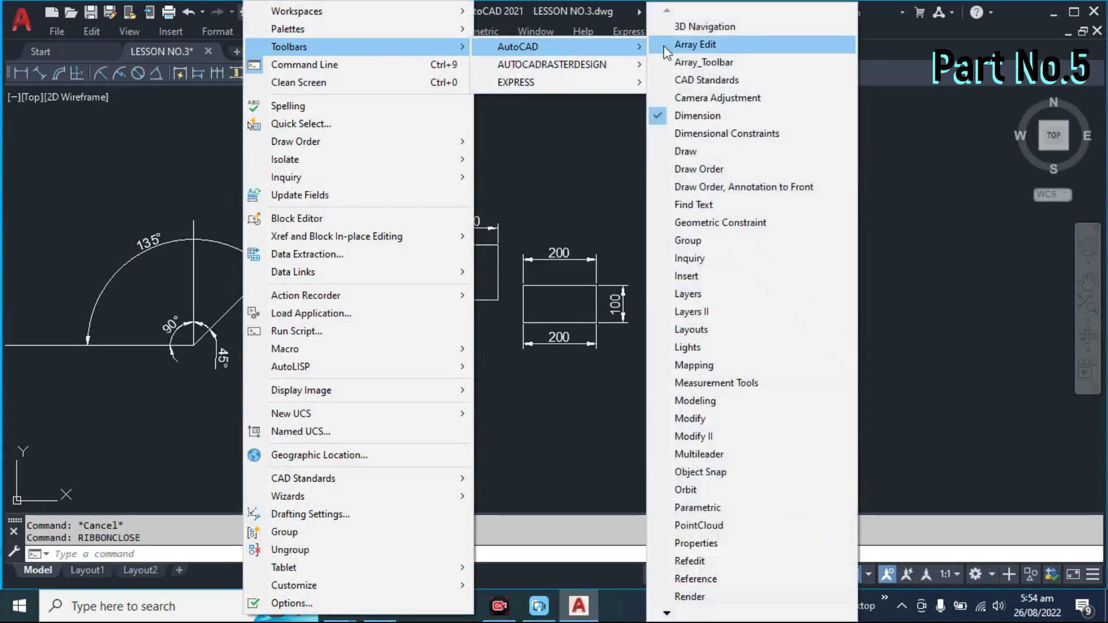
click(880, 149)
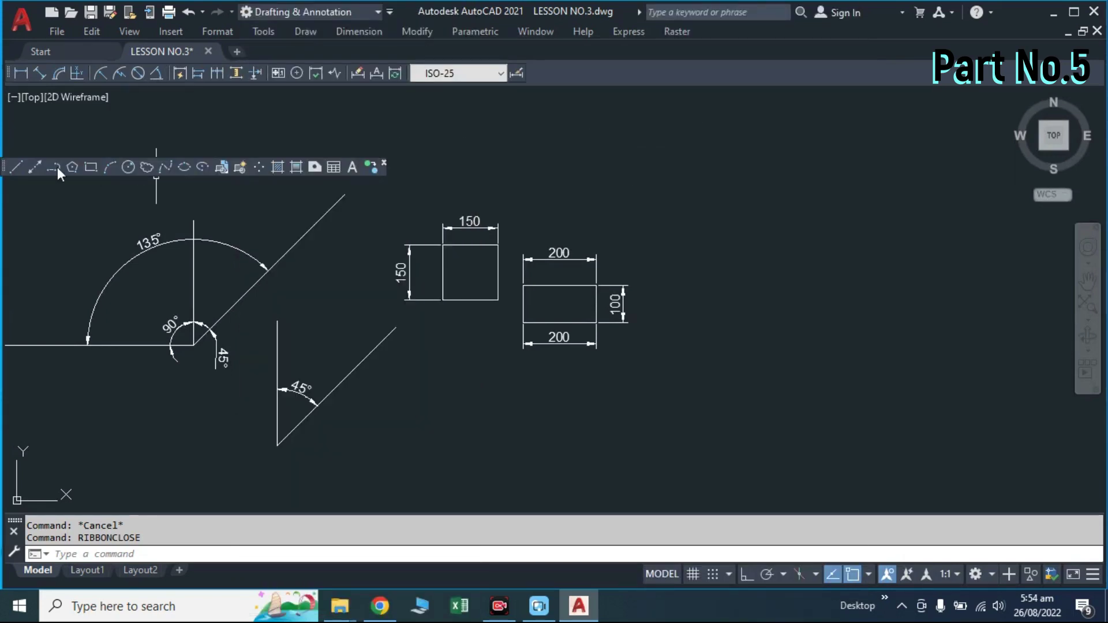
drag(5, 168, 5, 152)
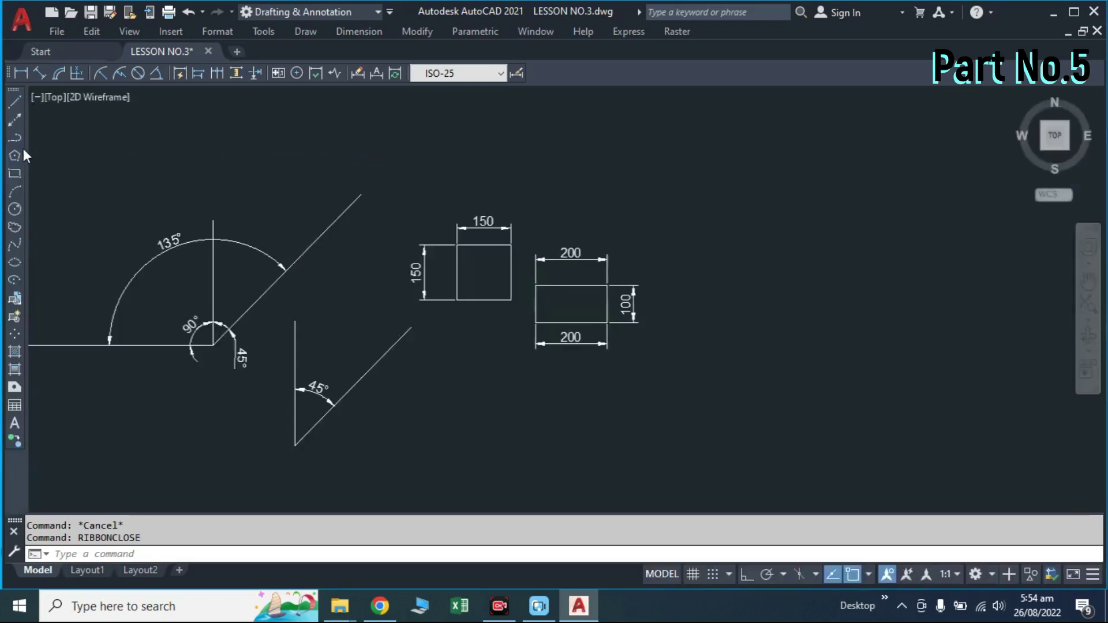
- Turn on the Modify toolbar and drag it in from the right side
click(269, 34)
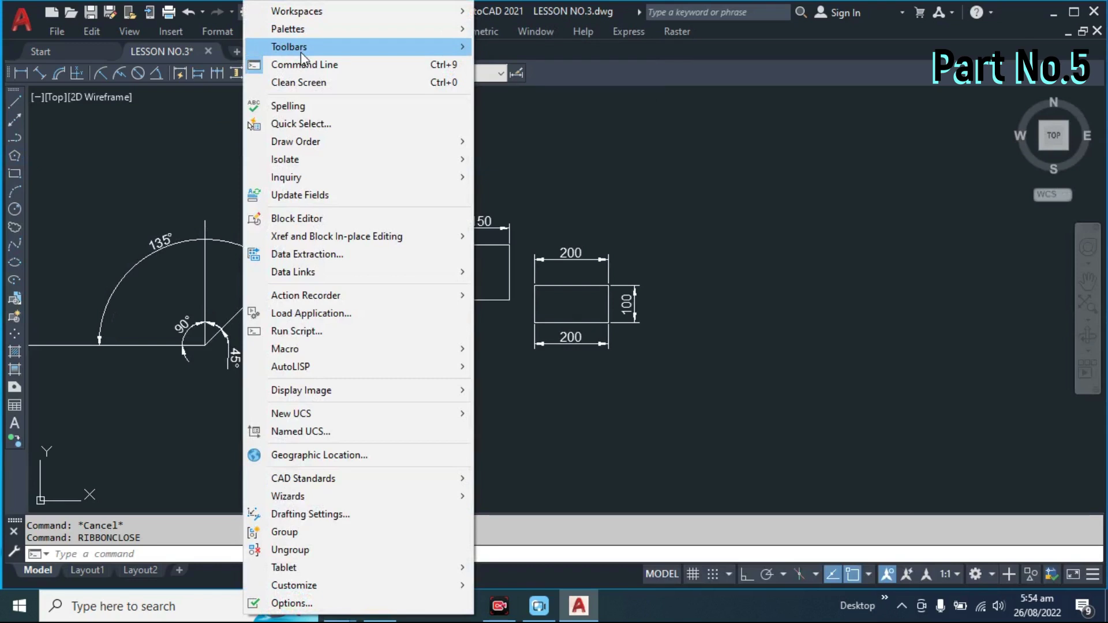
mouse_move(518, 46)
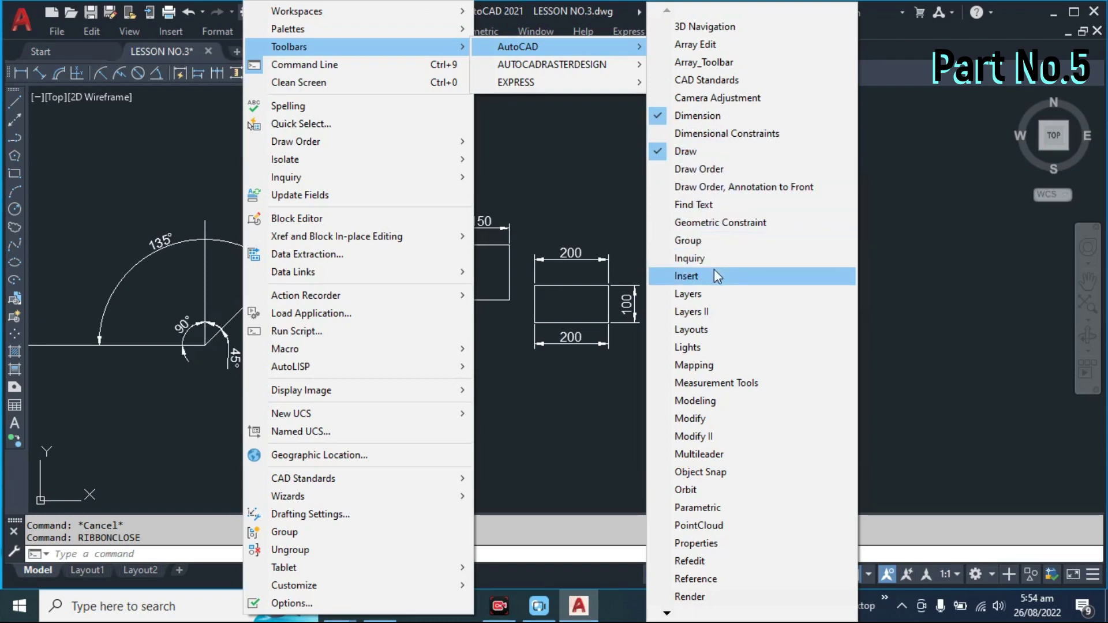
click(704, 418)
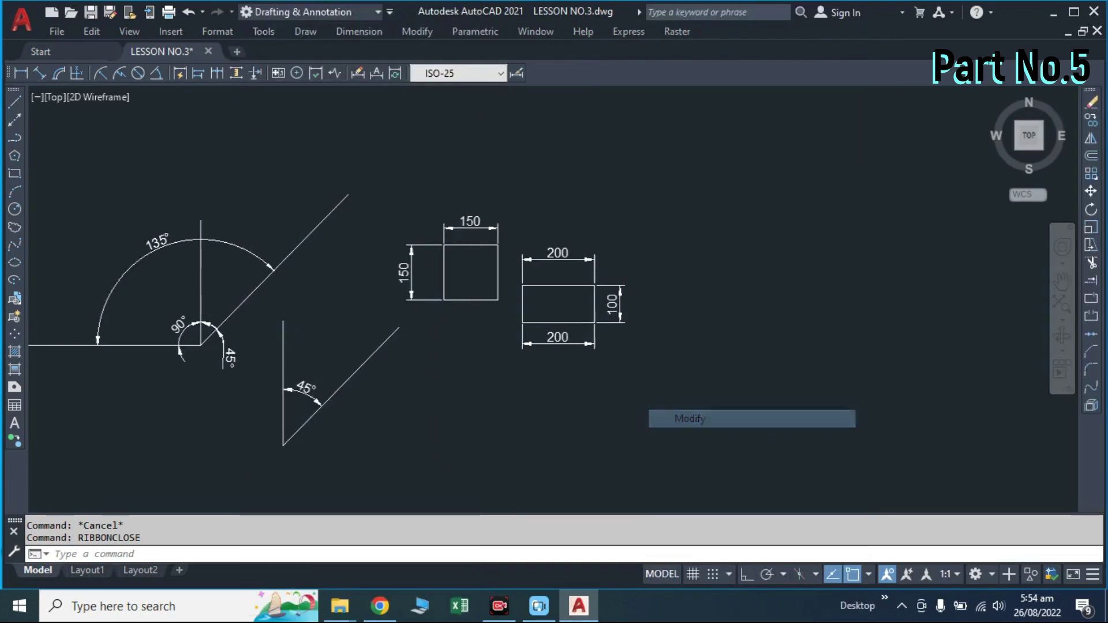
drag(1090, 91, 831, 150)
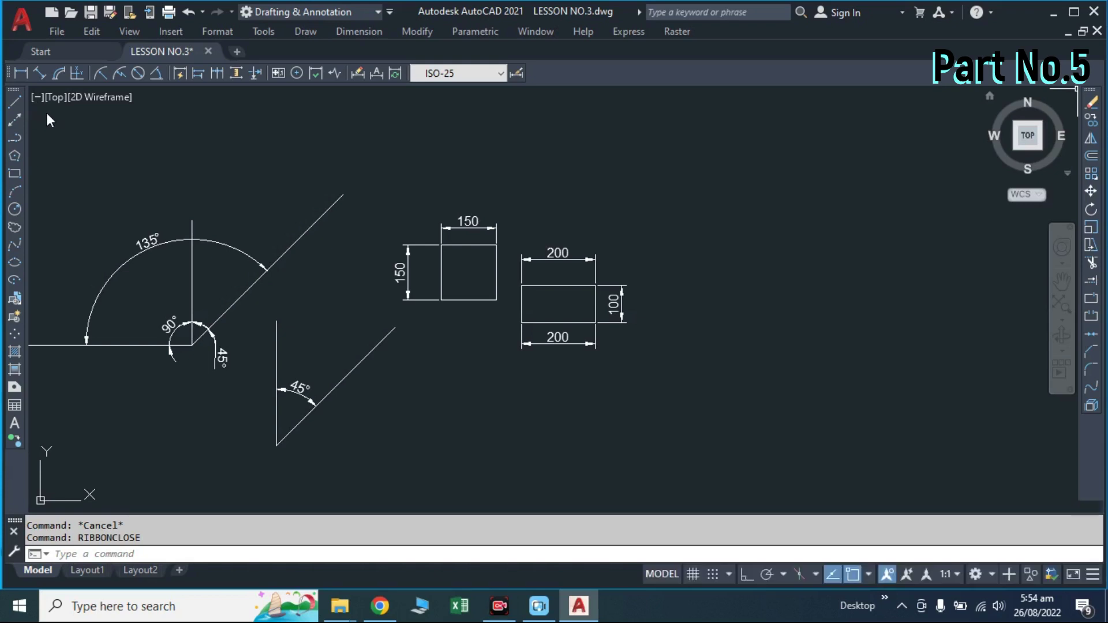
- Dock the Modify toolbar next to the Draw toolbar on the left edge
drag(34, 106, 46, 112)
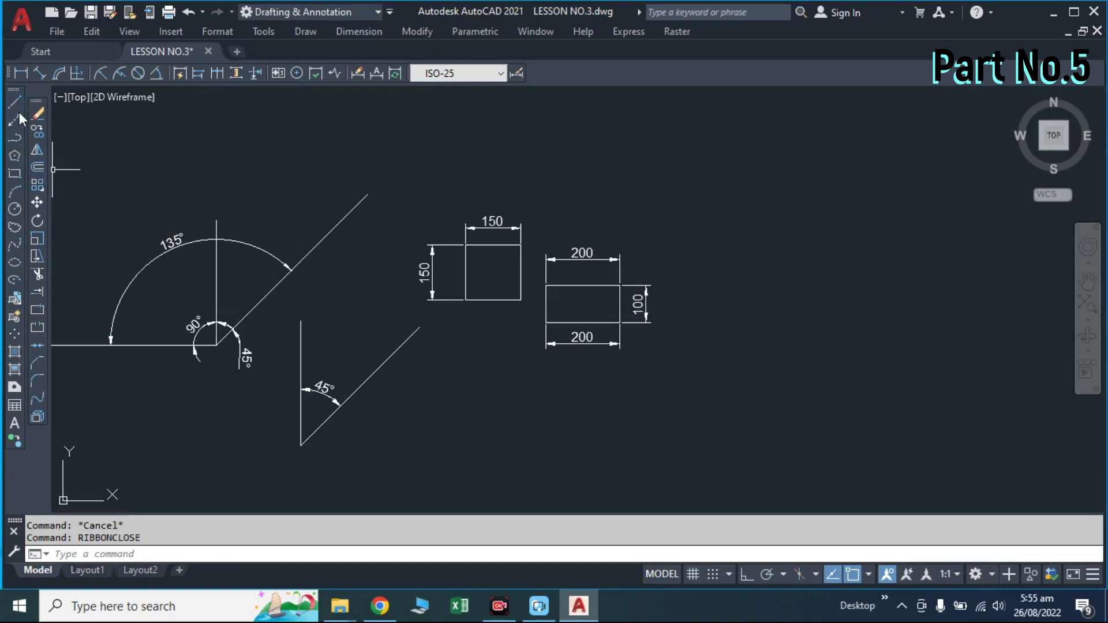
- Draw a large three-point arc to the right of the rectangles
click(23, 140)
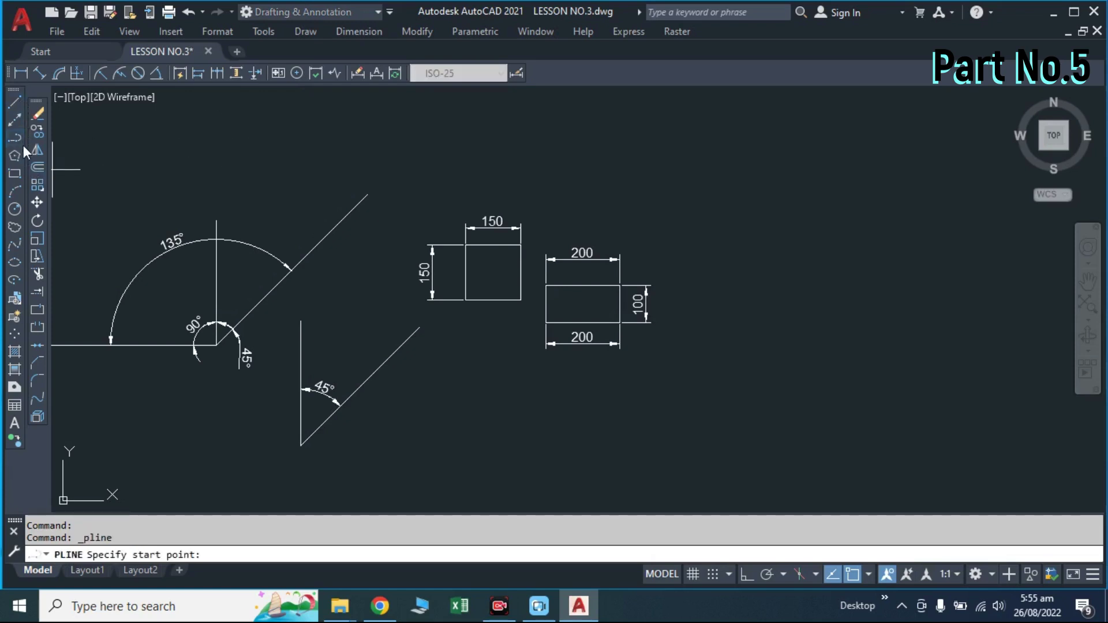
click(16, 195)
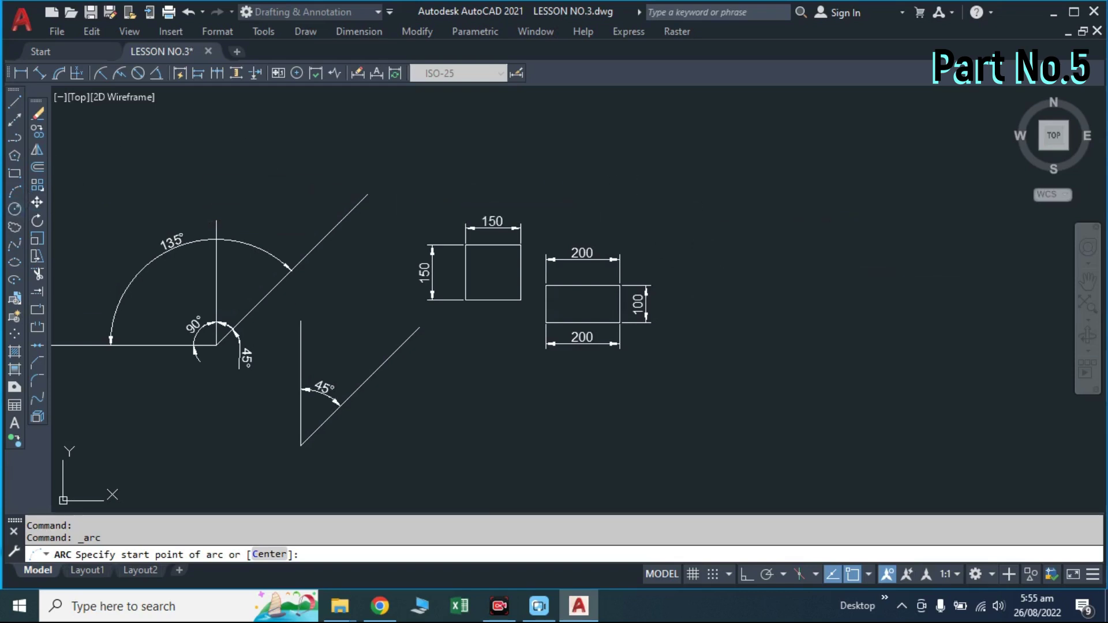
click(695, 269)
click(783, 217)
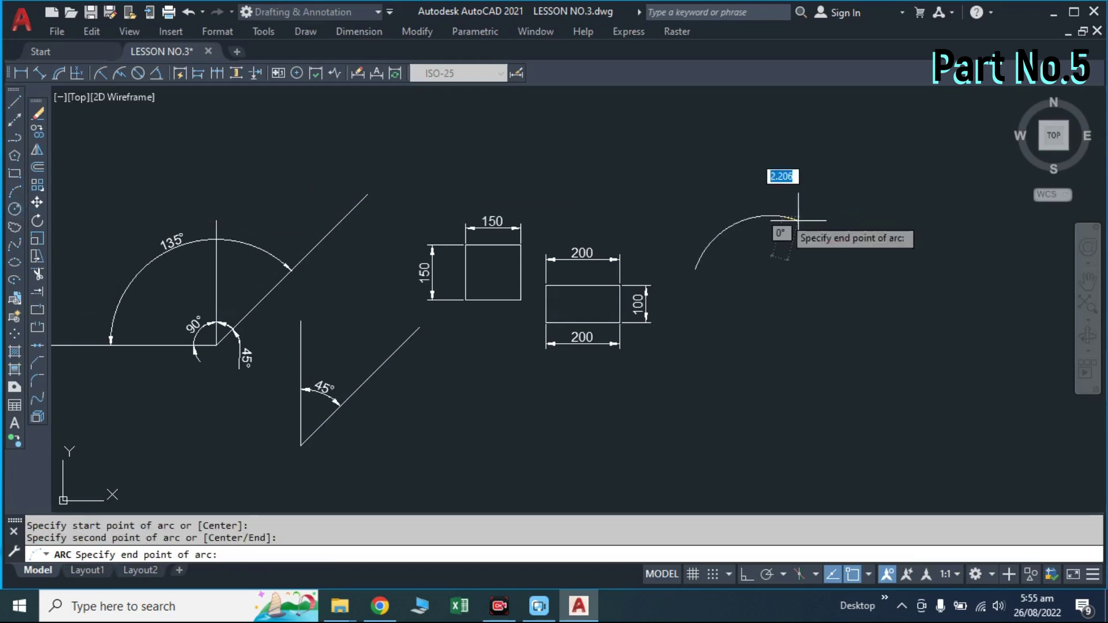
click(903, 297)
scroll(798, 234, up, 3)
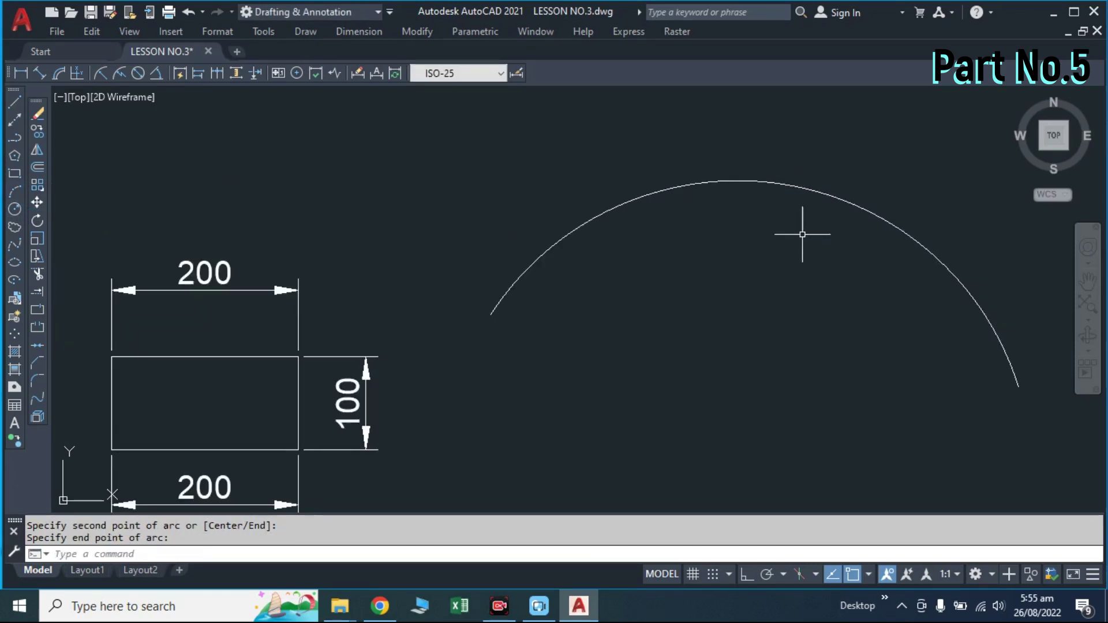
scroll(674, 238, down, 2)
middle_drag(674, 239, 695, 182)
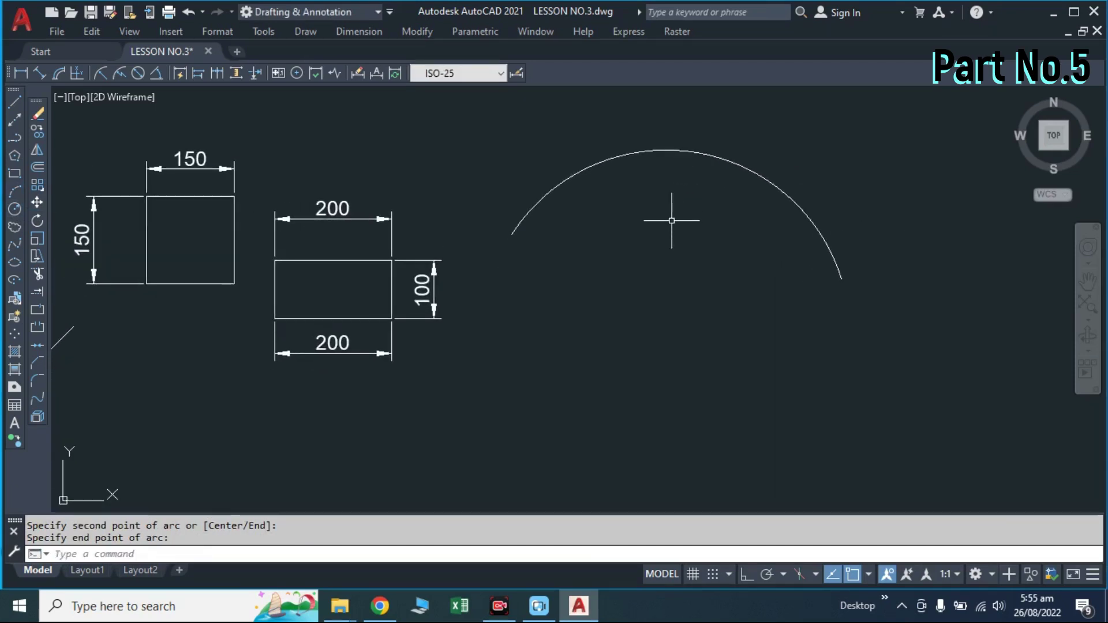
- Draw a smaller three-point arc below the first one
key(Return)
click(584, 371)
click(689, 290)
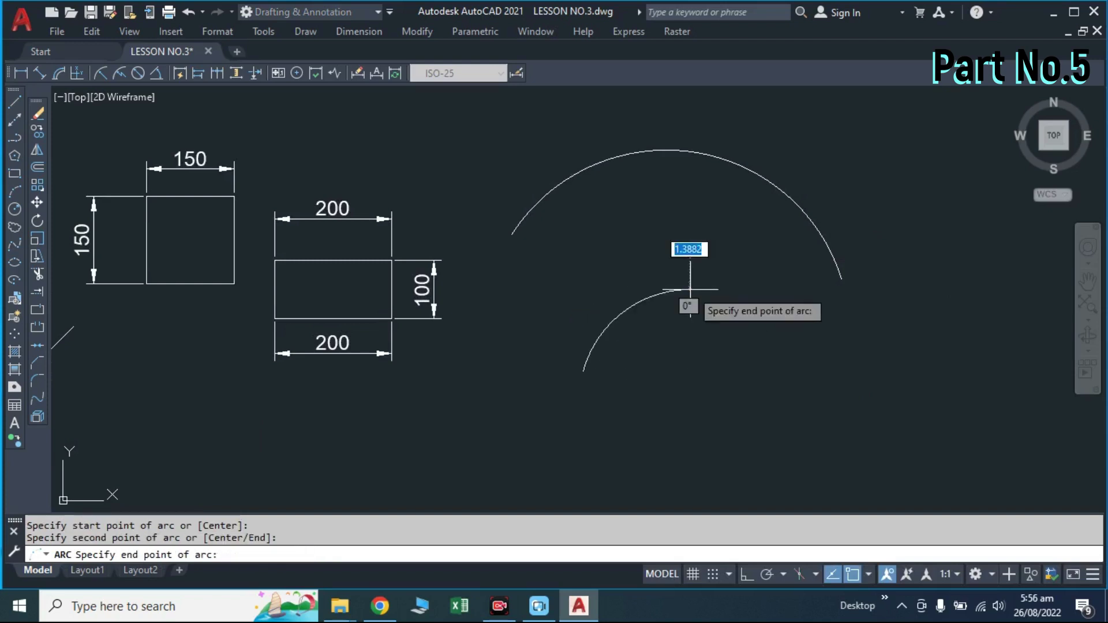
click(842, 359)
middle_drag(758, 382, 778, 314)
- Draw two lines forming a V below the arcs
text(l)
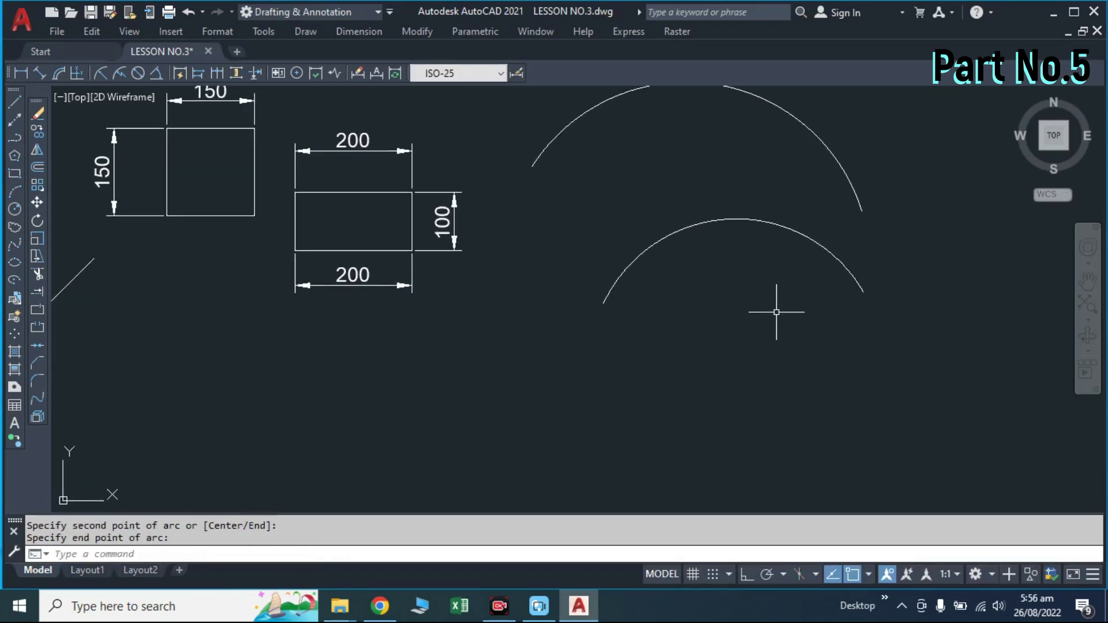
key(Return)
click(536, 349)
click(621, 460)
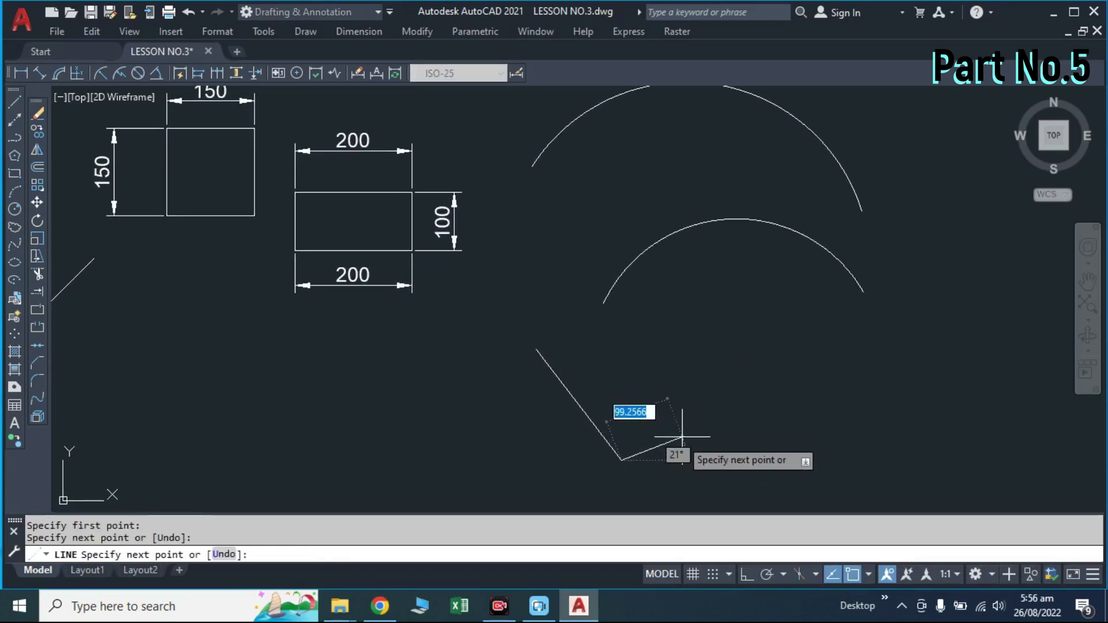
click(737, 381)
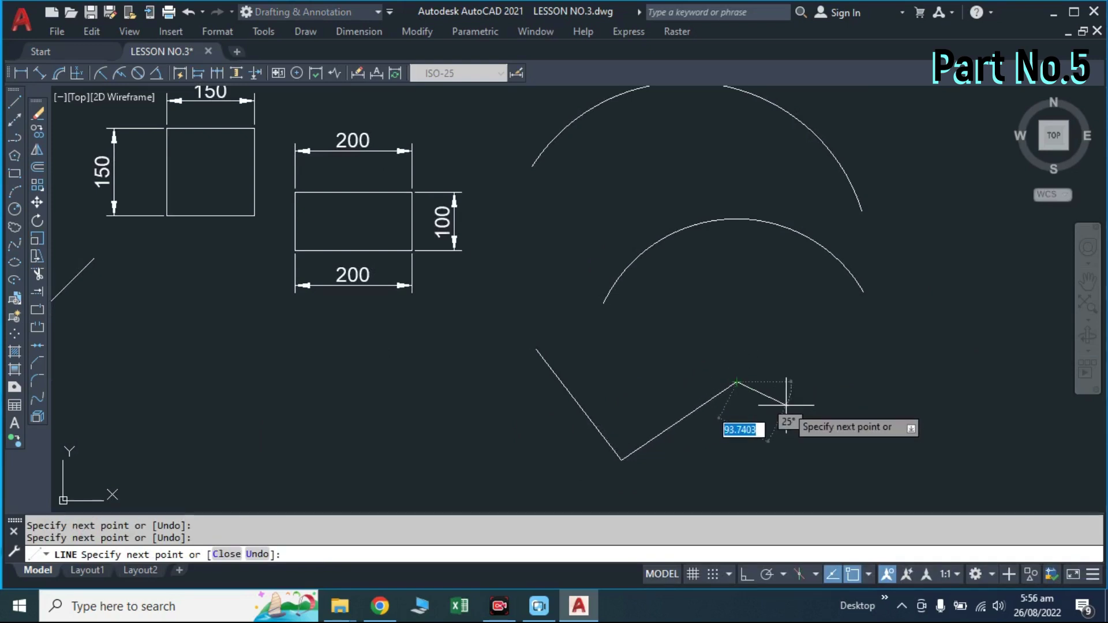
key(Escape)
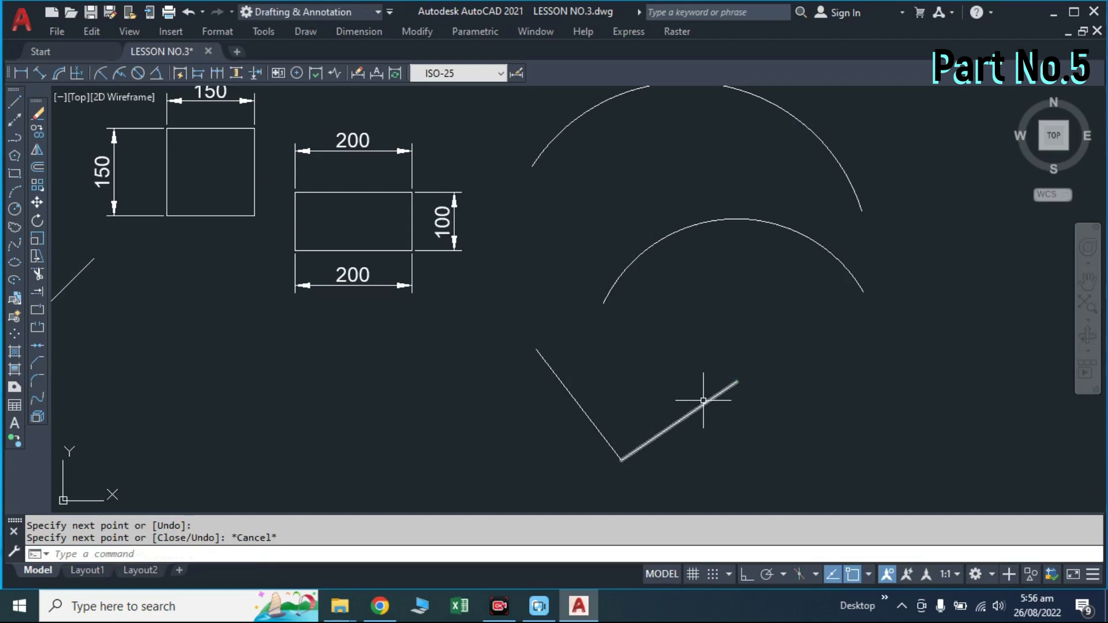
- Close the V with an arc from the upper-left line end through the vertex
text(arc)
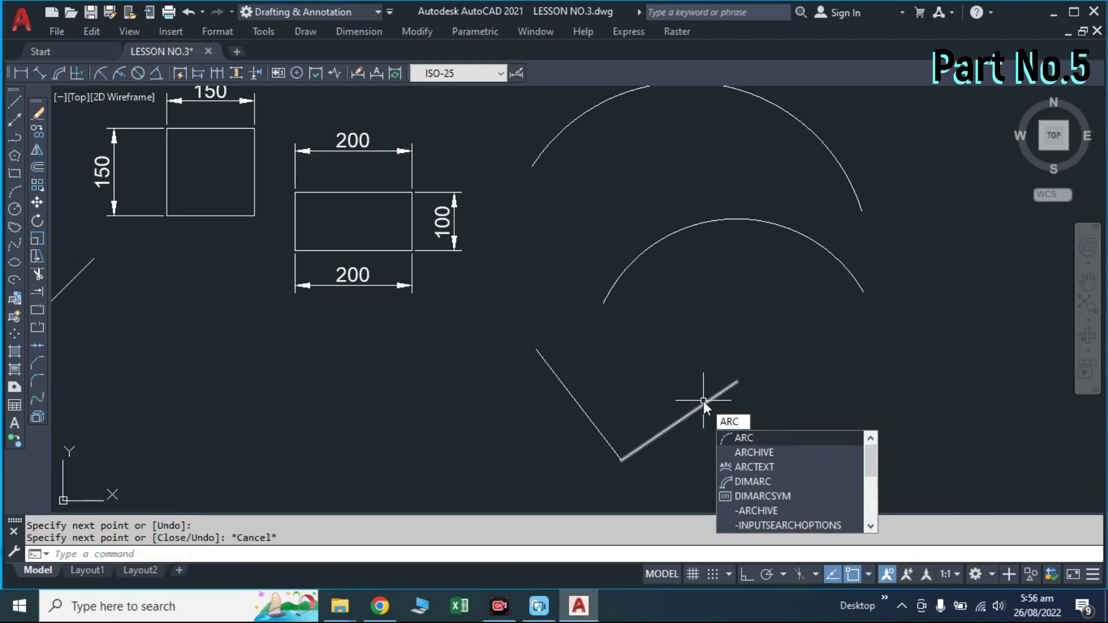
key(Return)
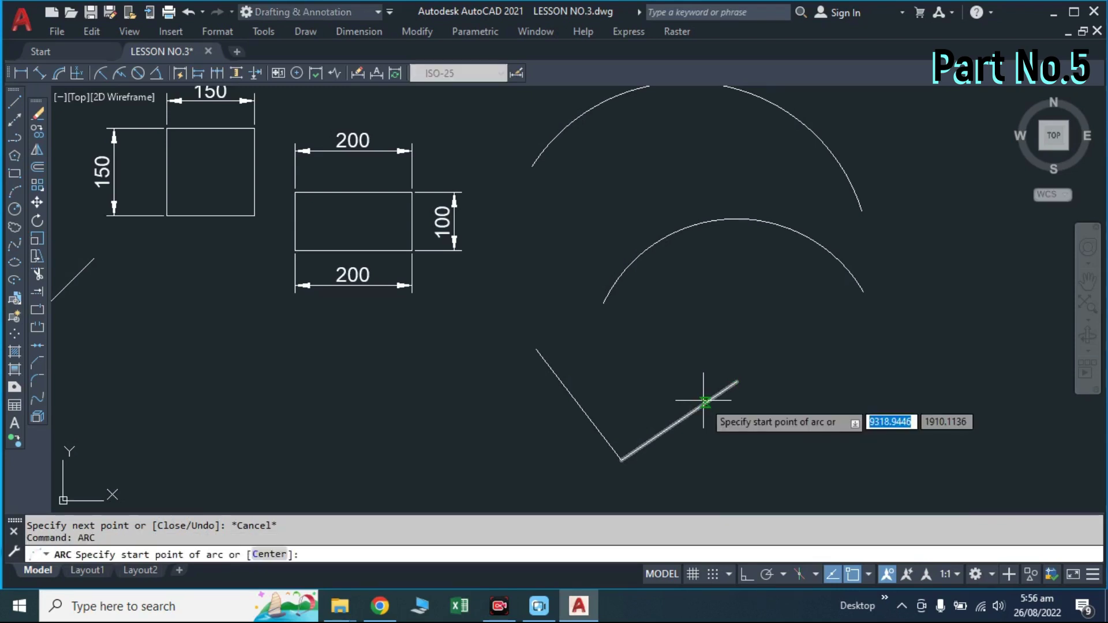
click(536, 349)
click(621, 459)
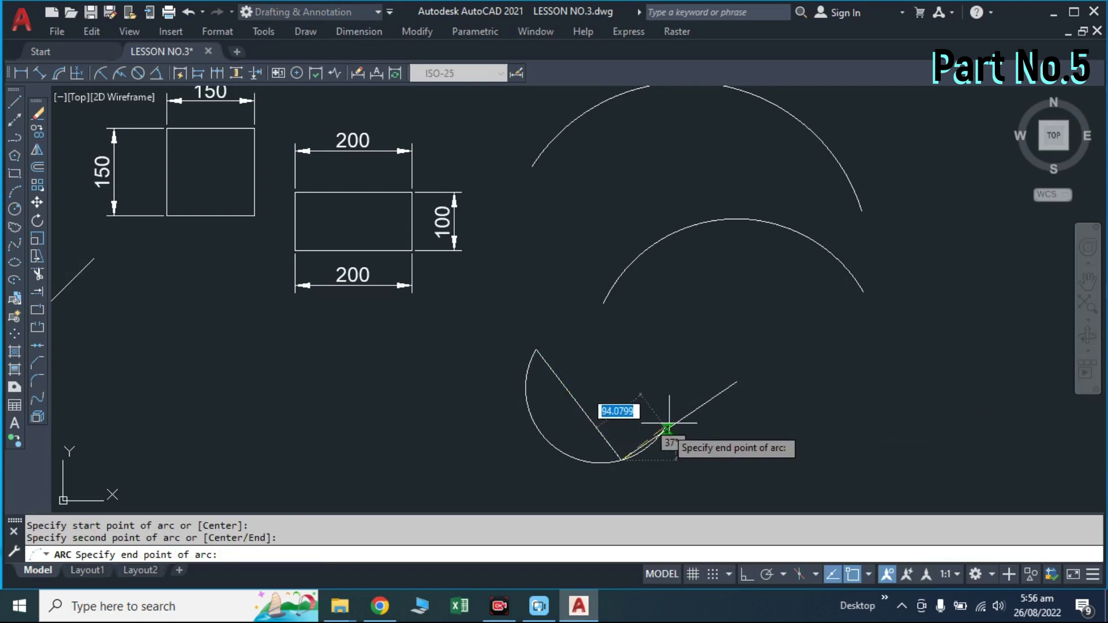
click(735, 381)
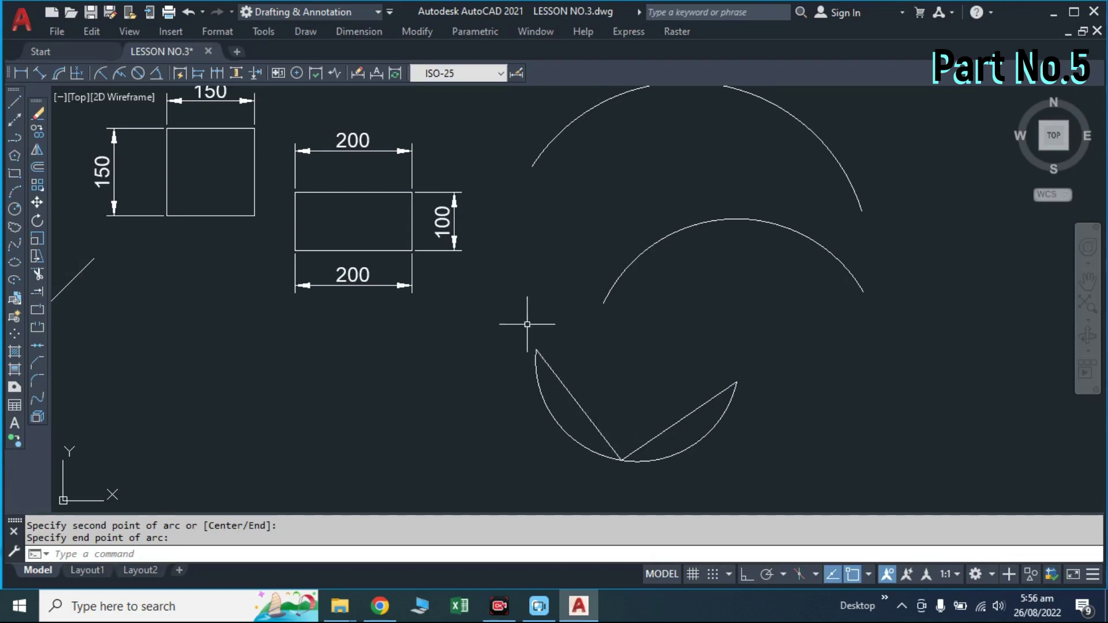
- Add linear dimensions 564,73 (width) and 221,44 (height) to the large arc
middle_drag(605, 240, 535, 302)
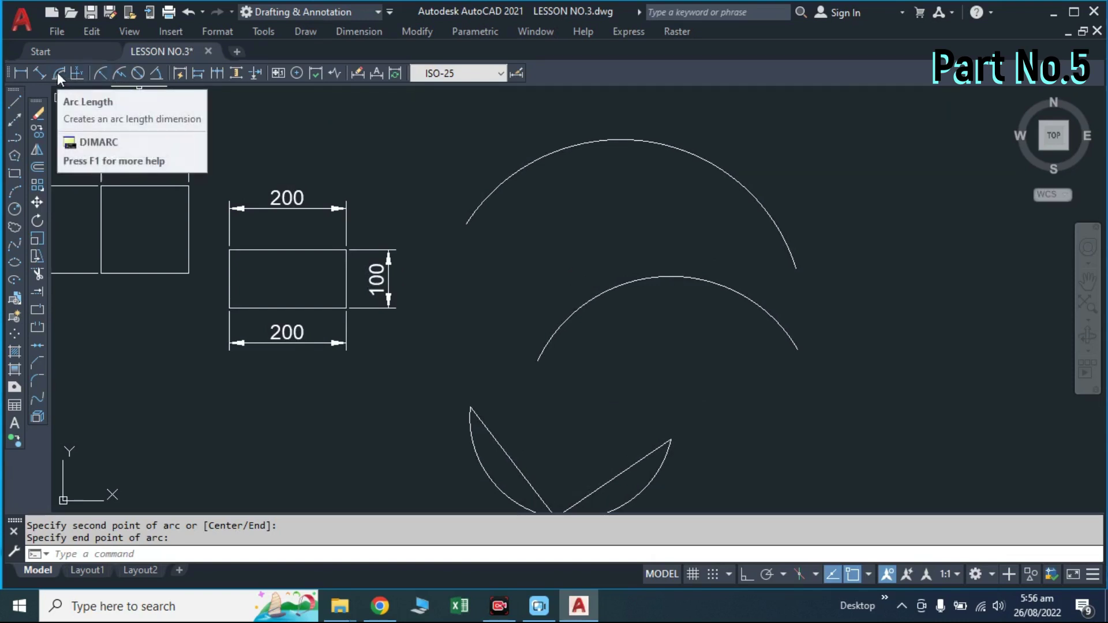
click(26, 75)
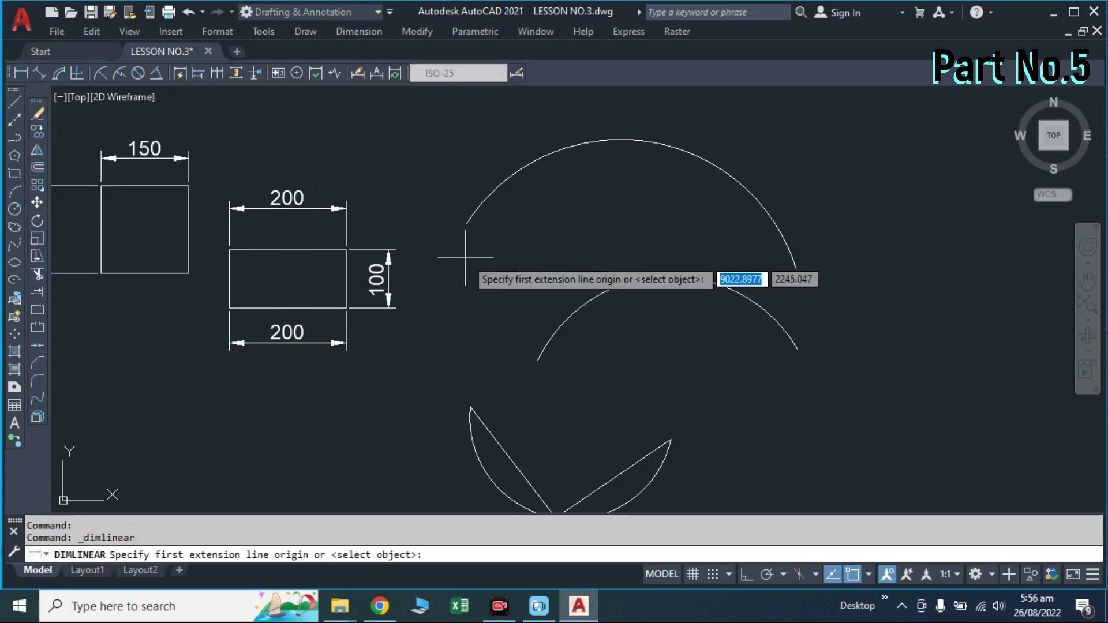
click(466, 224)
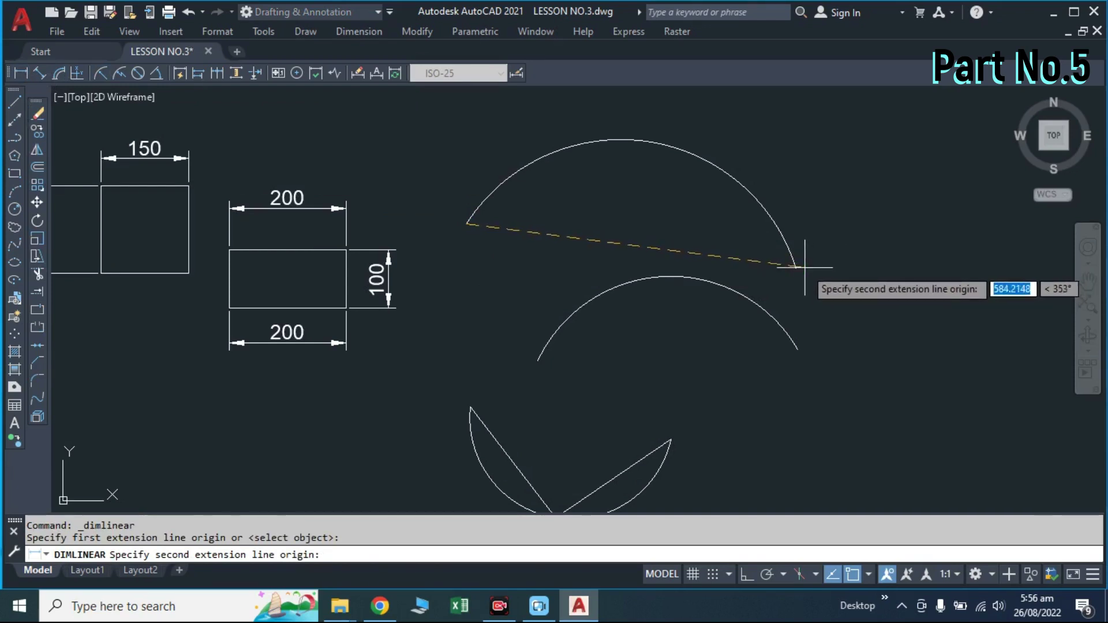
click(796, 267)
click(697, 119)
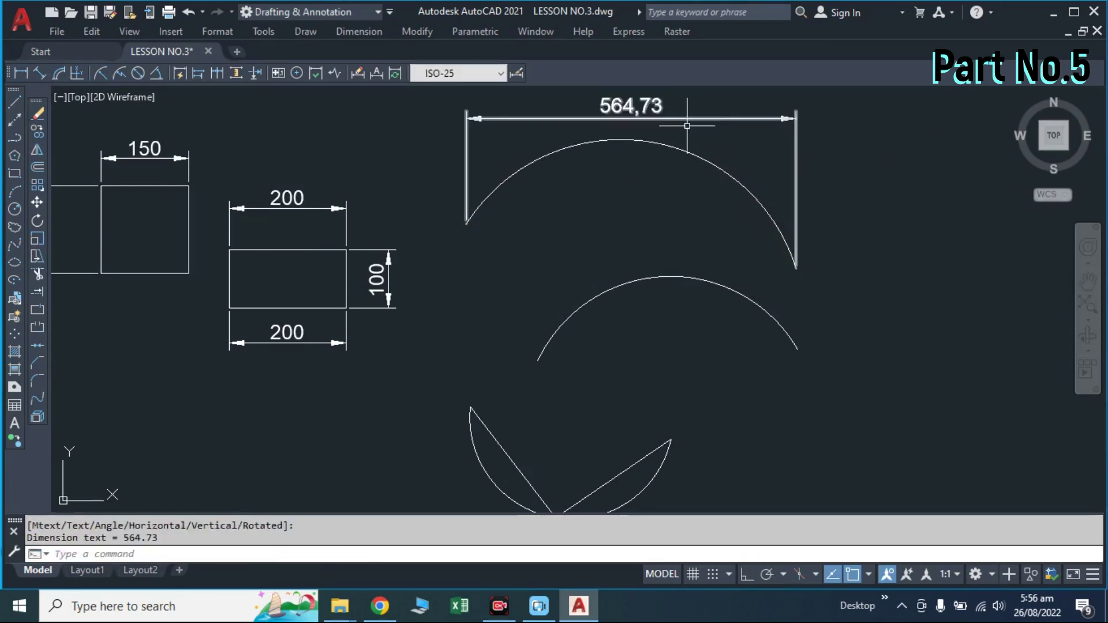
key(Return)
click(621, 140)
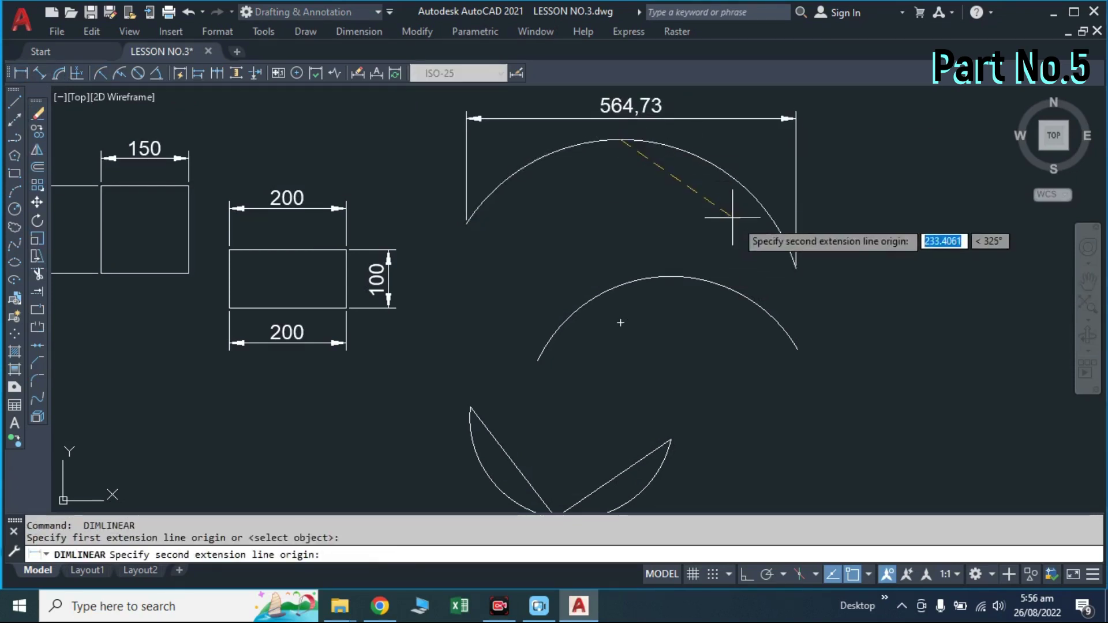
click(796, 267)
click(904, 248)
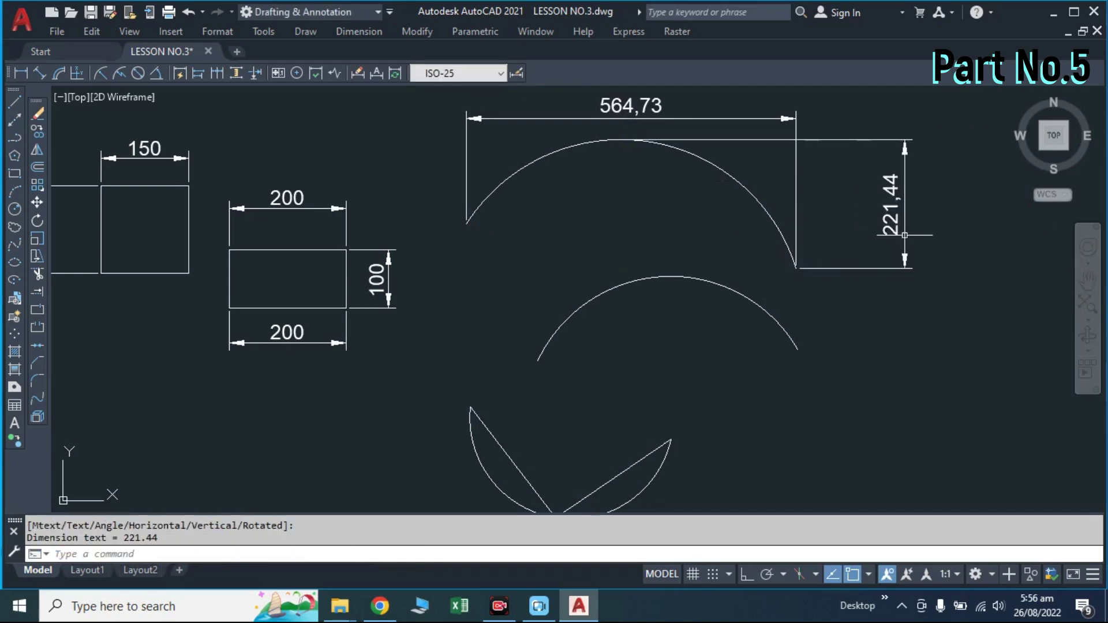
- Place an aligned 569,97 chord dimension on the upper arc, then delete it
click(40, 73)
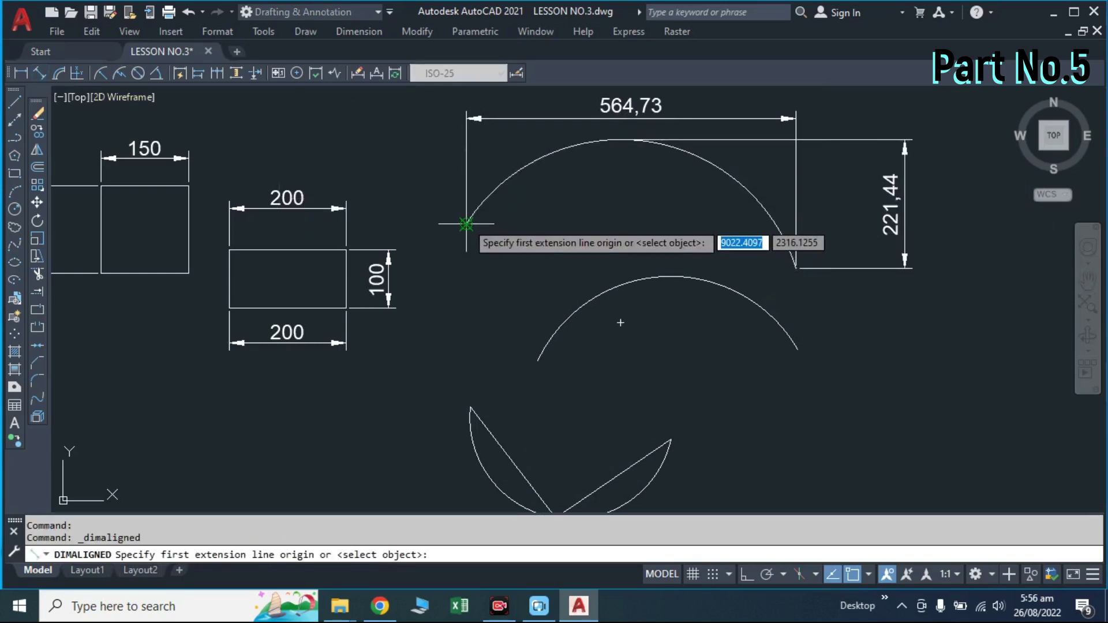
click(466, 224)
click(795, 269)
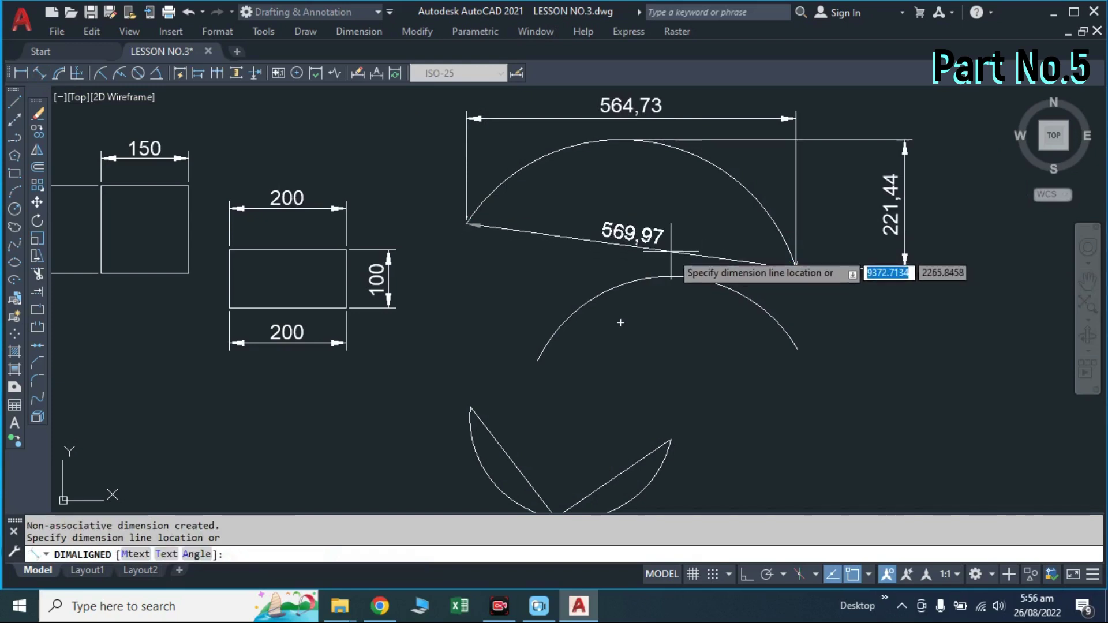
click(635, 246)
click(577, 238)
click(568, 213)
click(543, 271)
key(Delete)
- Delete the 564,73 and 221,44 dimensions
click(557, 130)
click(604, 129)
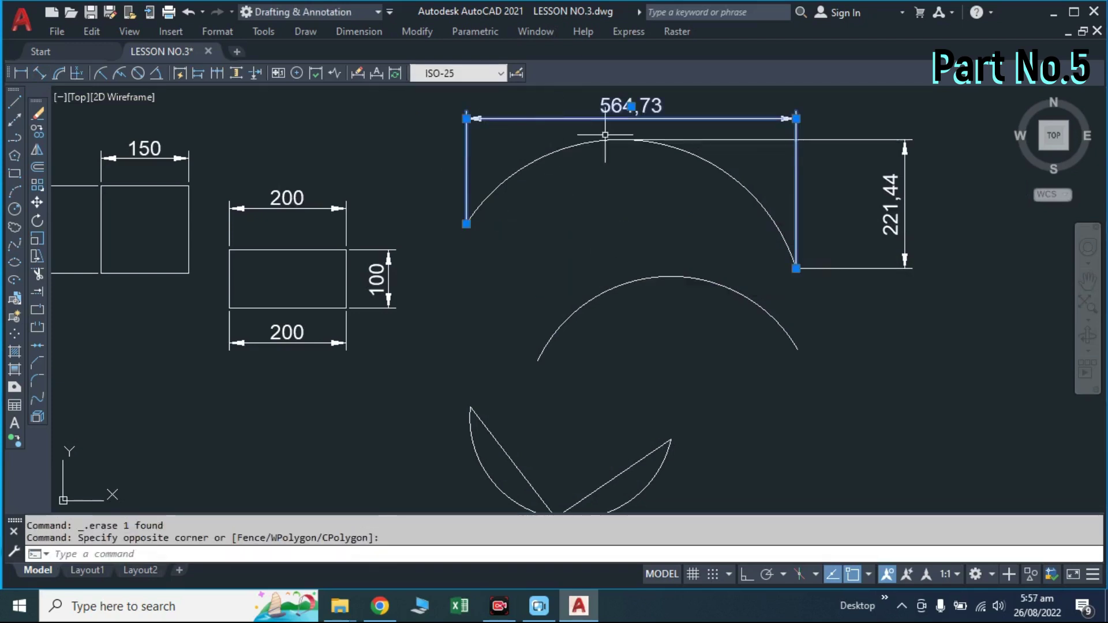
key(Delete)
click(865, 112)
click(784, 148)
key(Delete)
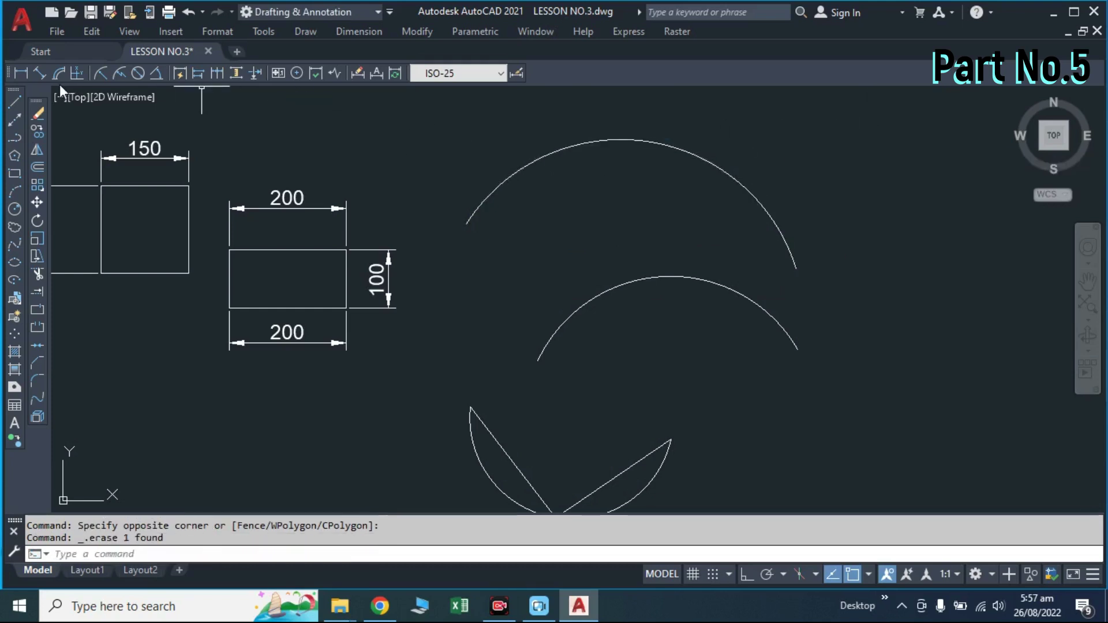
- Add arc-length dimensions 713,6 and 546,03 to the two upper arcs
click(59, 74)
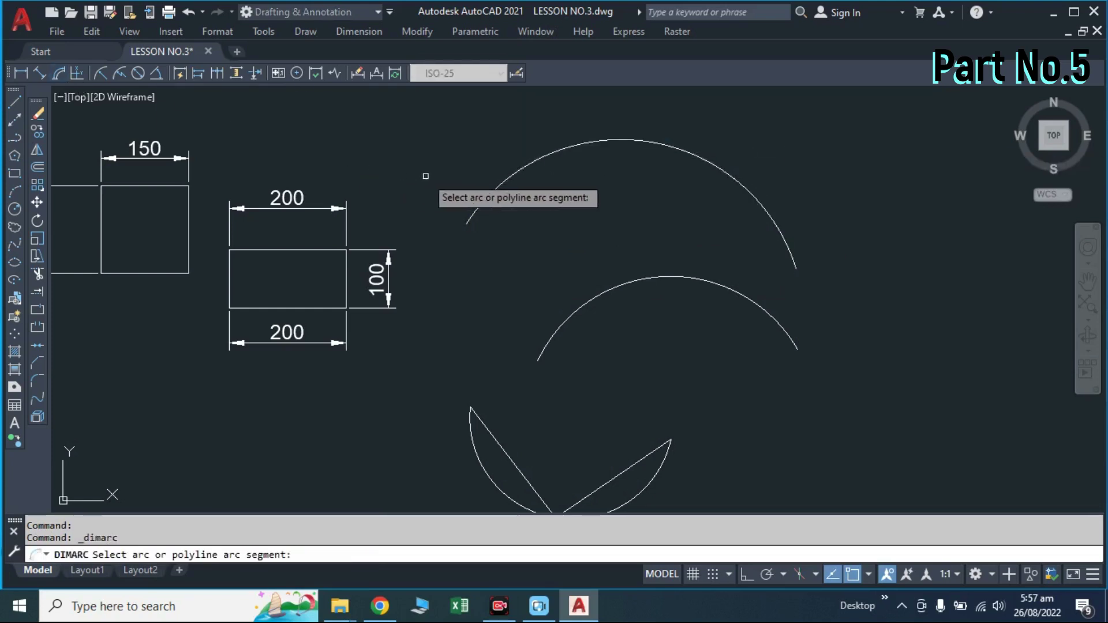
click(614, 139)
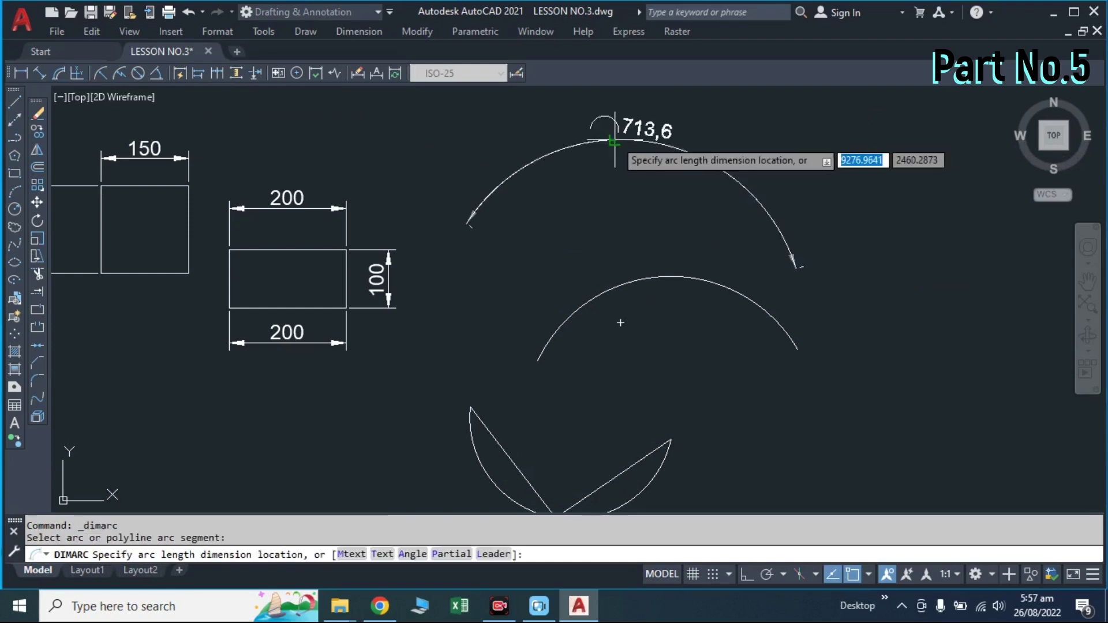
scroll(600, 115, up, 2)
click(629, 113)
scroll(629, 149, down, 2)
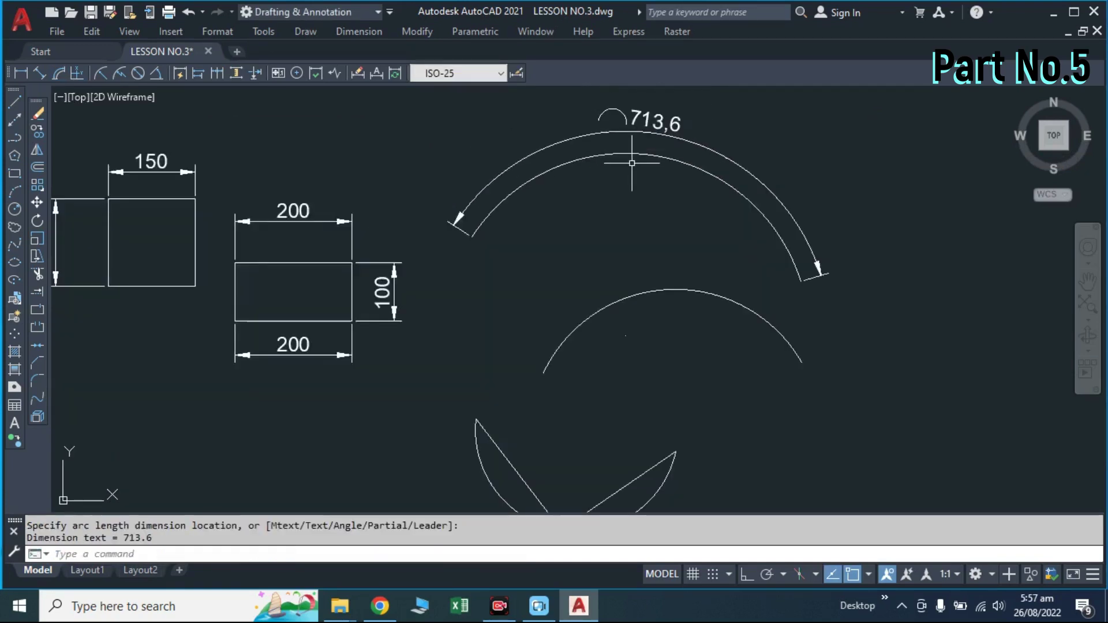
scroll(594, 223, up, 2)
scroll(573, 195, down, 2)
middle_drag(624, 314, 624, 141)
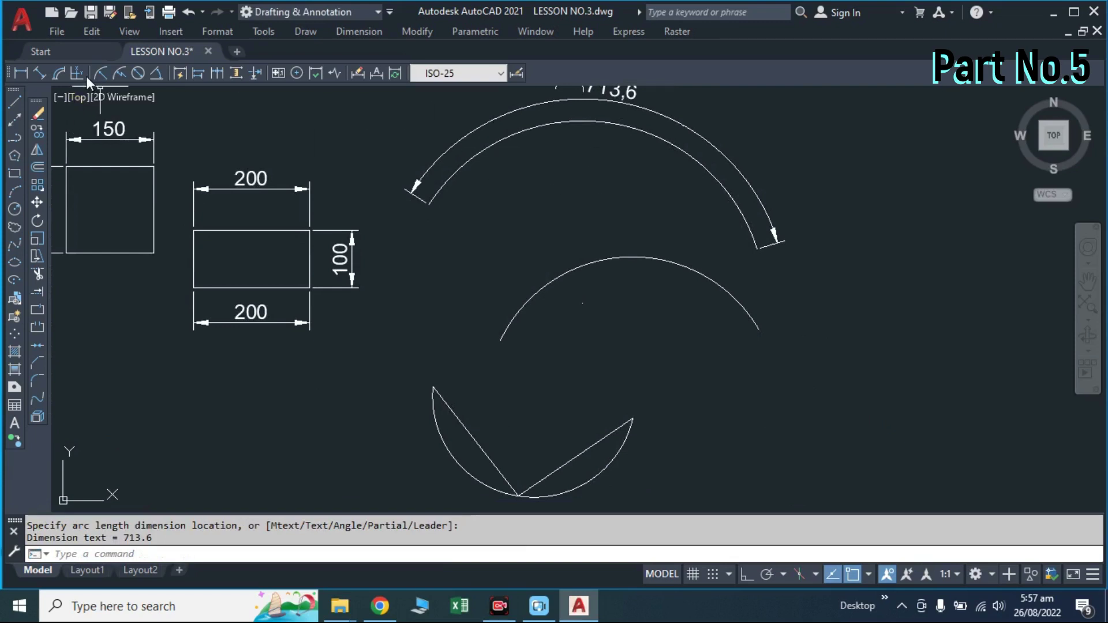
click(60, 73)
click(613, 258)
click(613, 239)
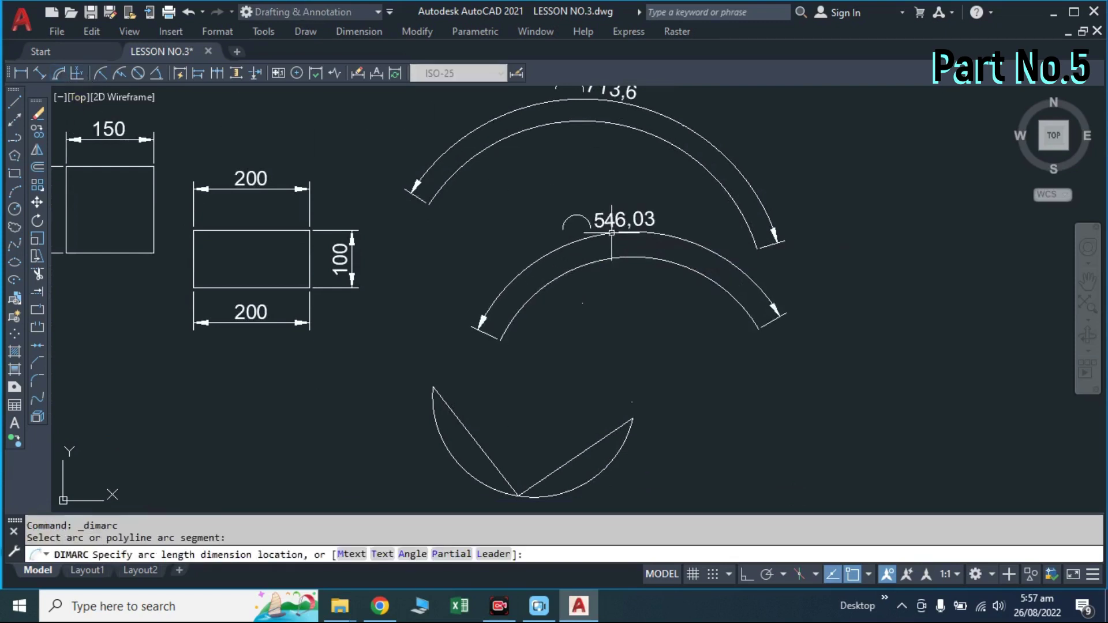
- Add radius dimensions R314,37, R251,11 and R173,94 to the three arcs, then begin a diameter dimension
click(101, 74)
click(457, 168)
middle_drag(620, 298, 608, 245)
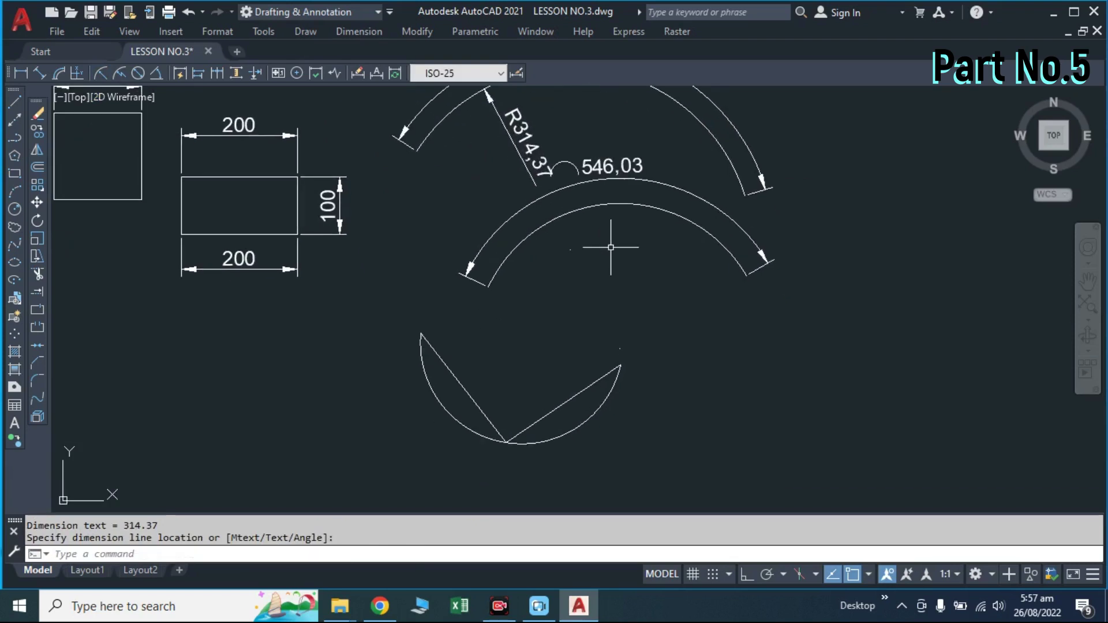
click(606, 240)
key(space)
click(629, 206)
click(628, 237)
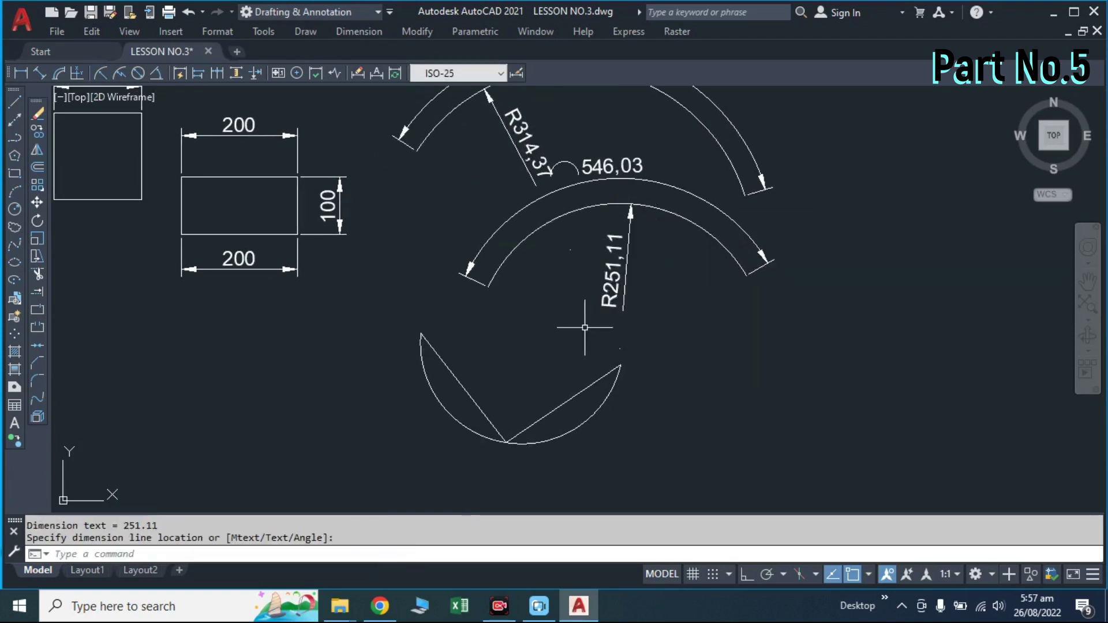
middle_drag(549, 396, 578, 326)
key(space)
click(603, 363)
click(575, 331)
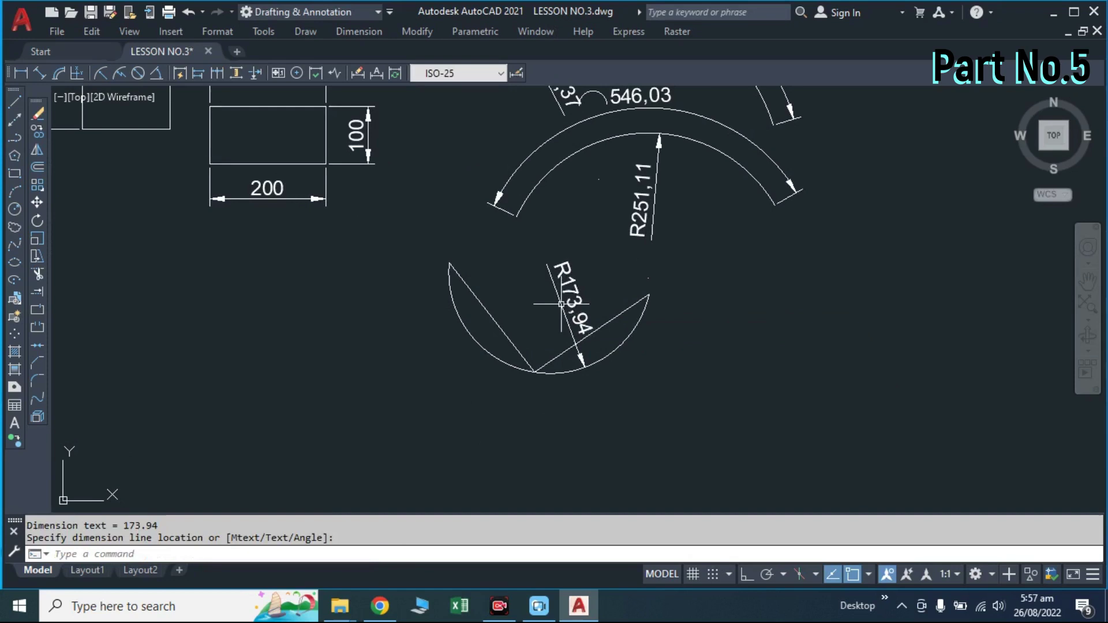
click(139, 75)
click(720, 122)
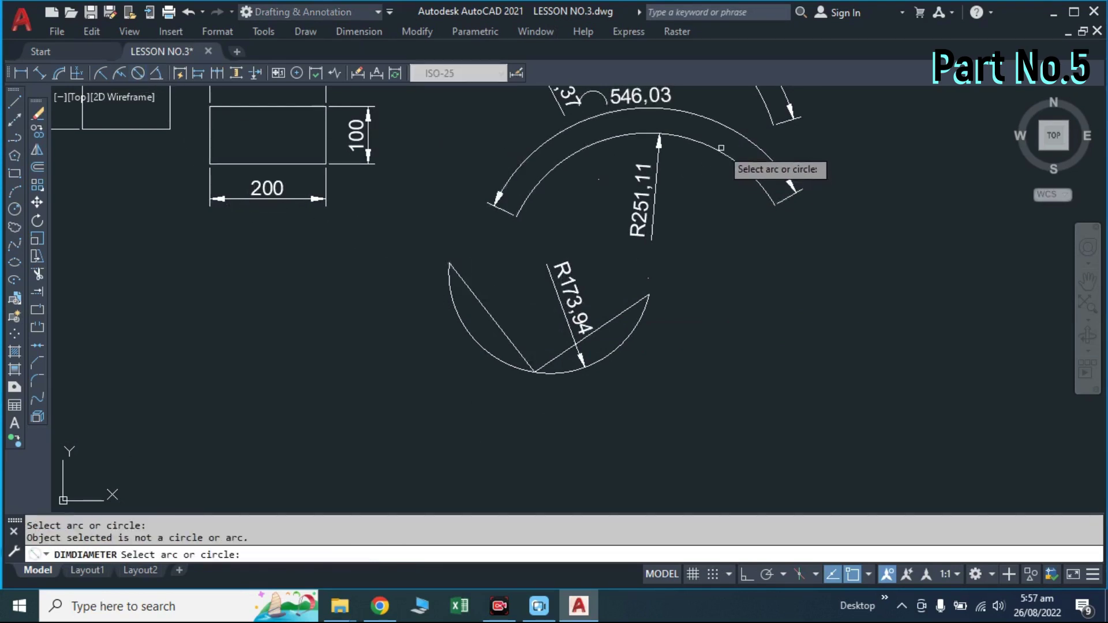
- Add the Ø347,87 diameter dimension to the lower arc
click(648, 315)
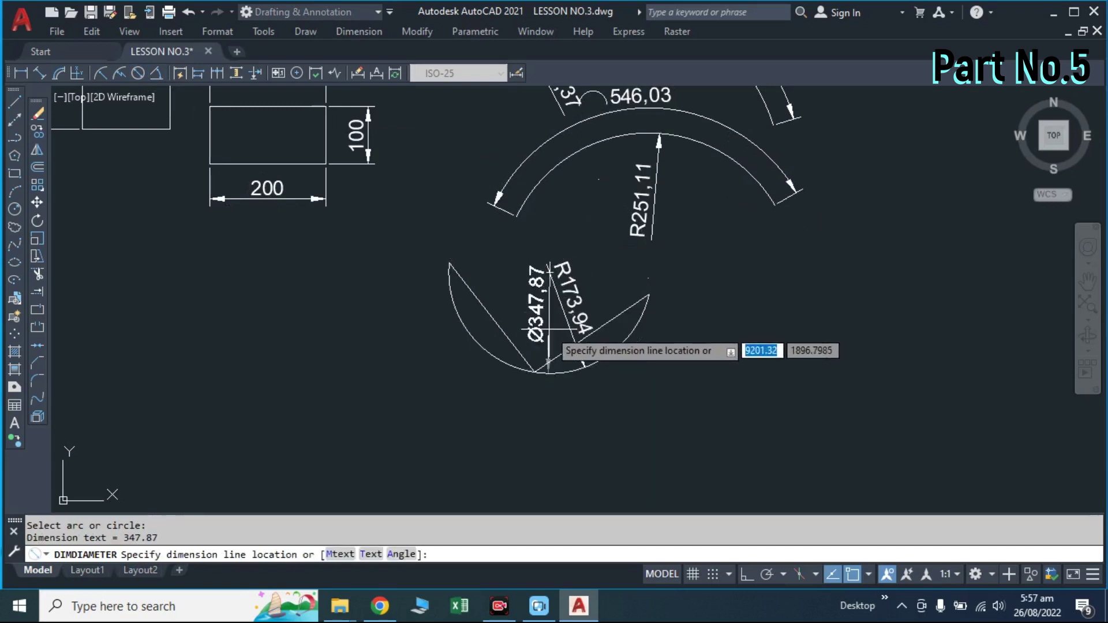
click(454, 407)
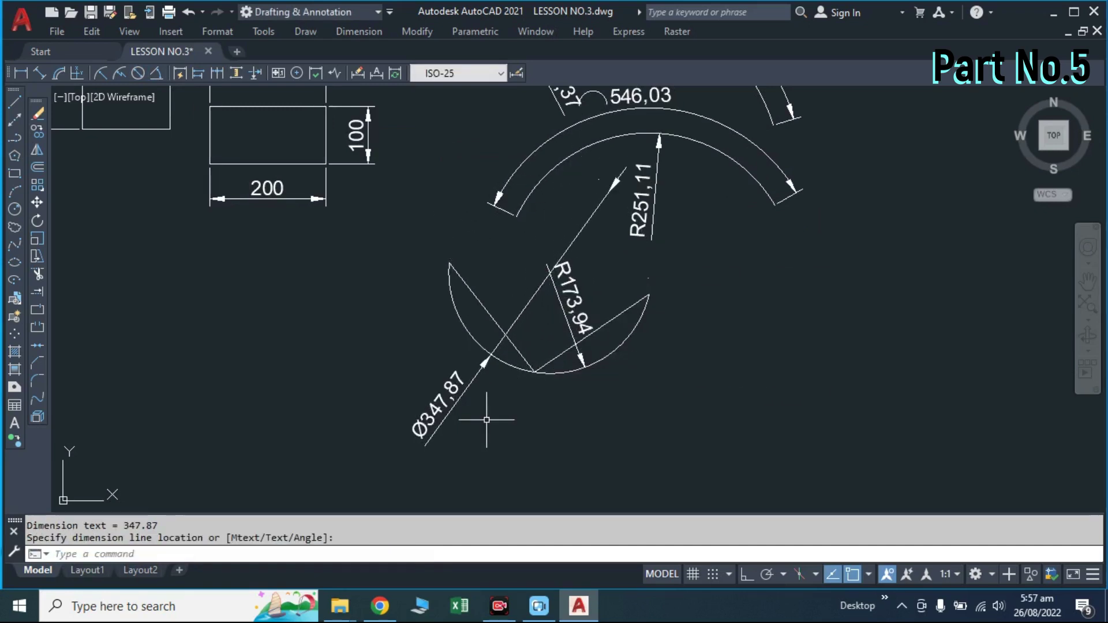
scroll(486, 420, down, 3)
- Repeat the diameter dimension to label the outer upper arc Ø628,74
key(Return)
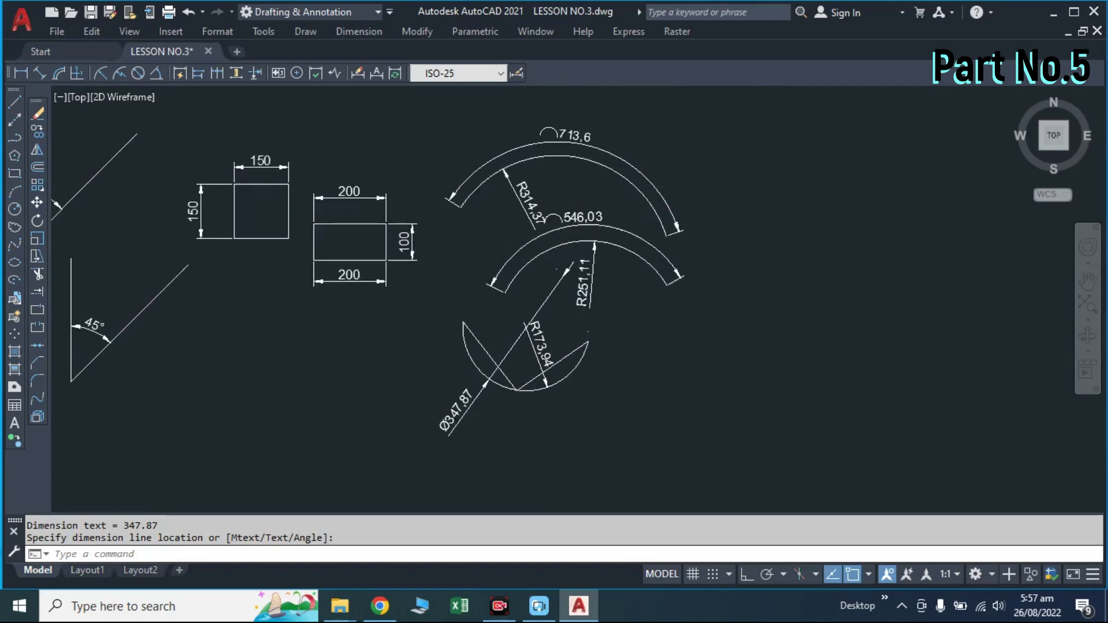
scroll(608, 189, up, 5)
click(608, 189)
click(707, 168)
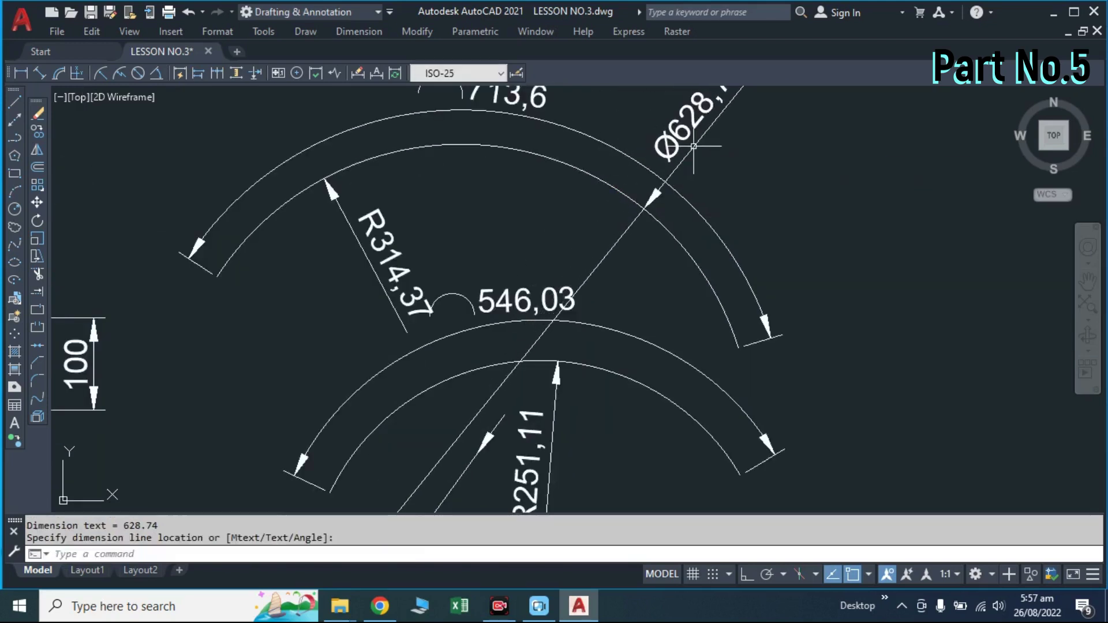
scroll(752, 219, down, 5)
scroll(752, 219, down, 2)
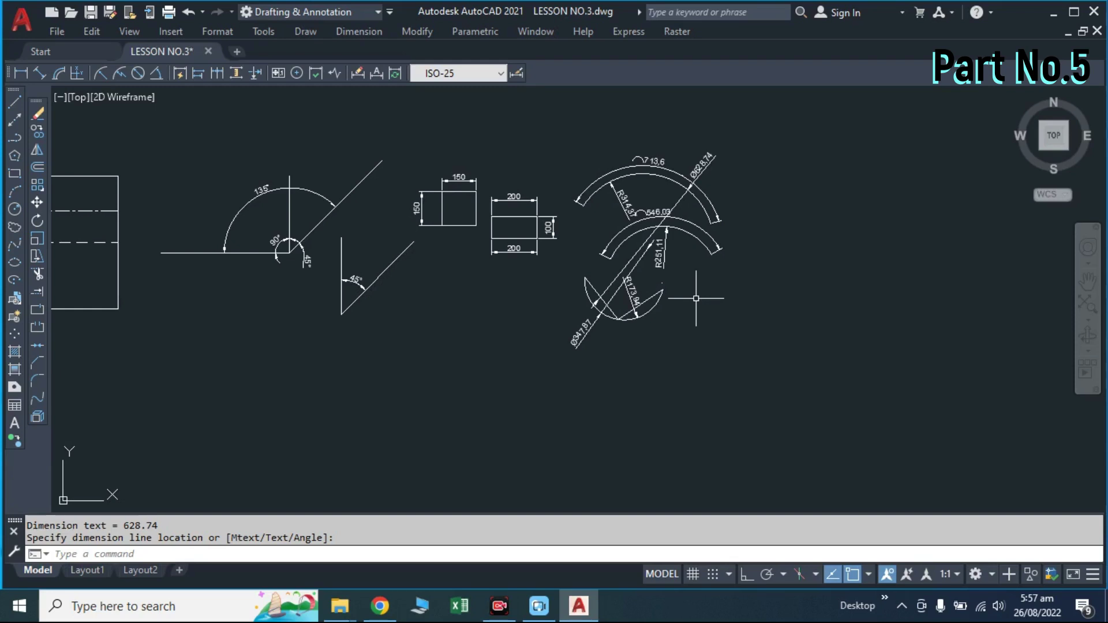
- Select the arc figure and its dimensions, cancel, and pan the view slightly up-left
click(751, 366)
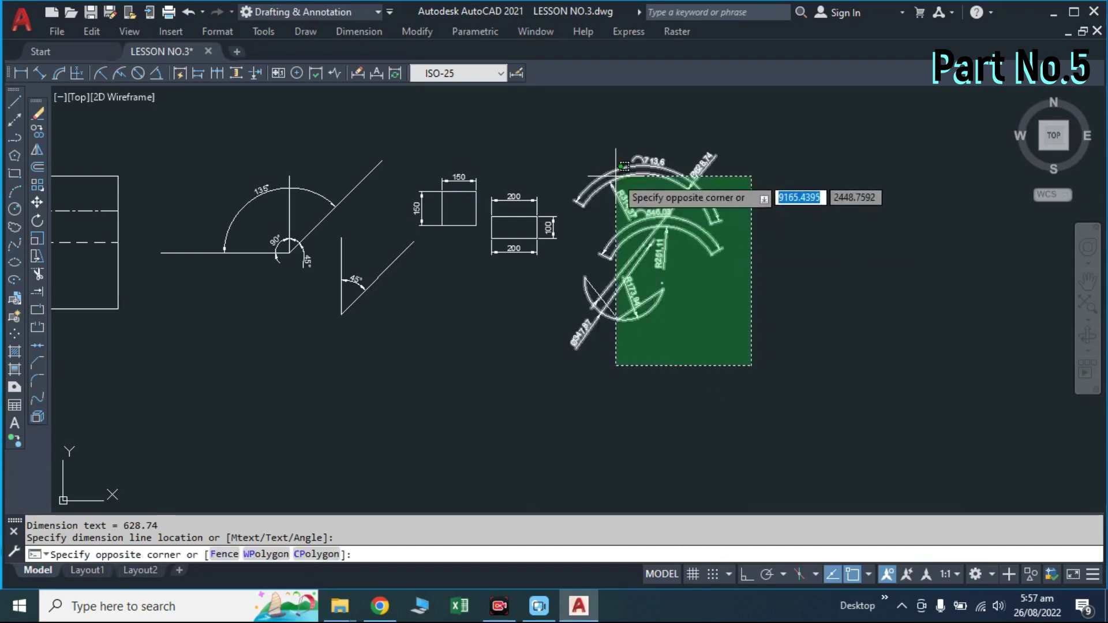
click(609, 170)
click(738, 276)
key(Escape)
key(Escape)
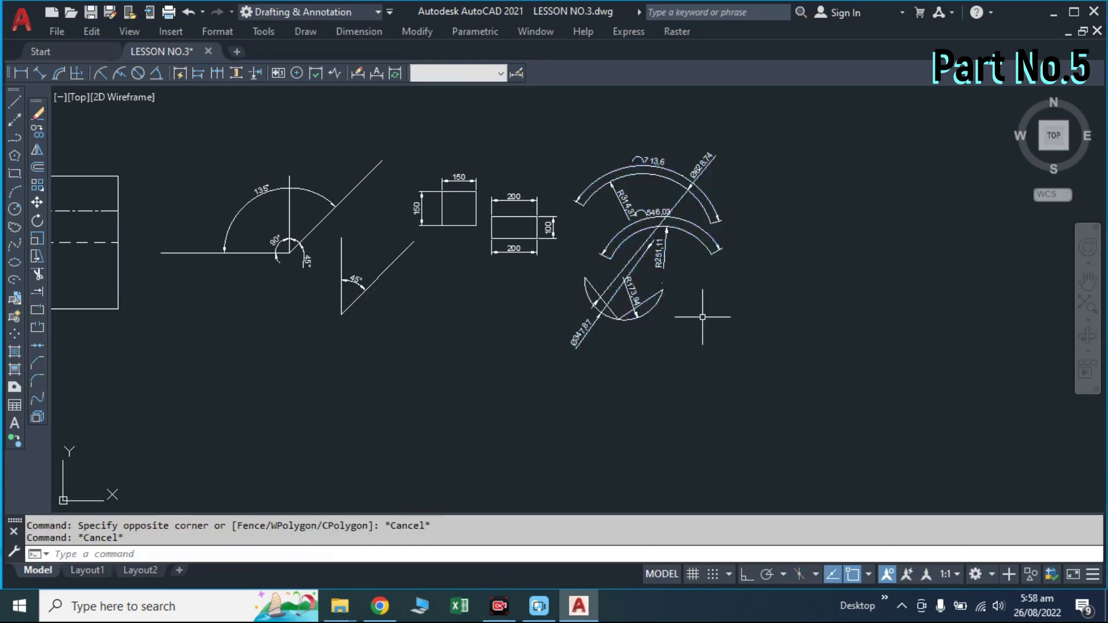
scroll(487, 223, down, 2)
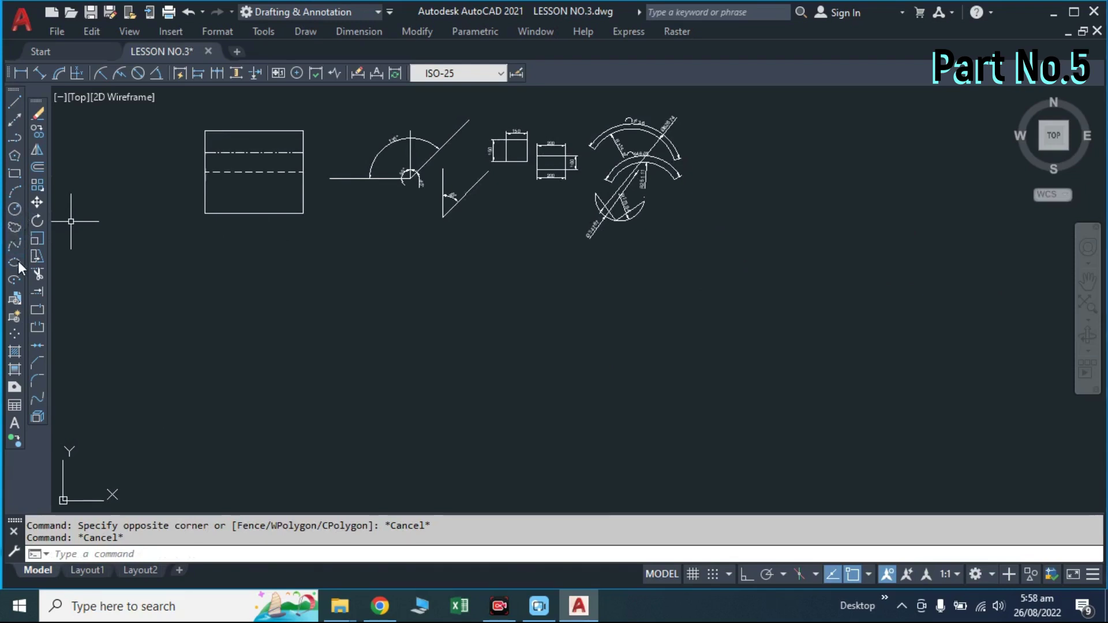
middle_drag(295, 326, 281, 315)
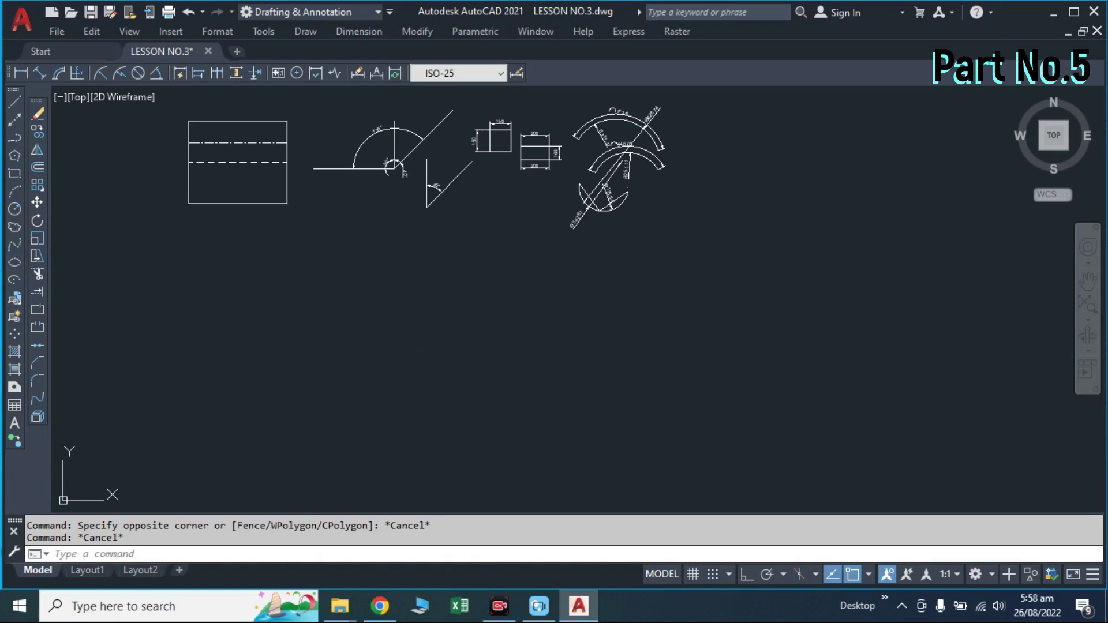
- Draw a trial circle, then cancel and delete it
text(c)
key(Return)
scroll(454, 311, up, 3)
click(453, 302)
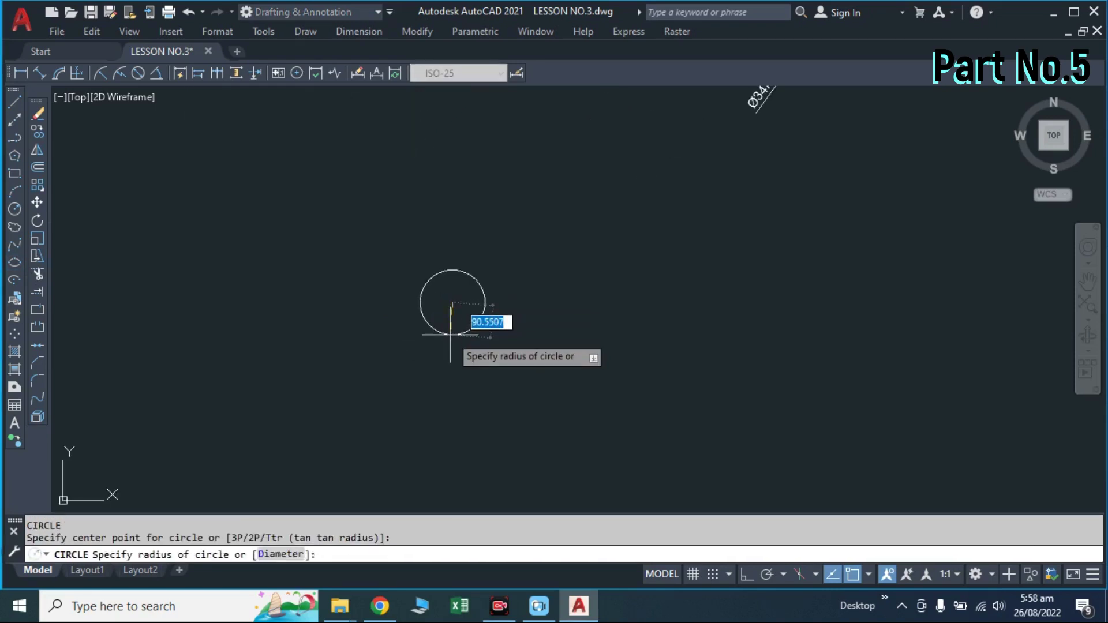
click(450, 334)
key(Return)
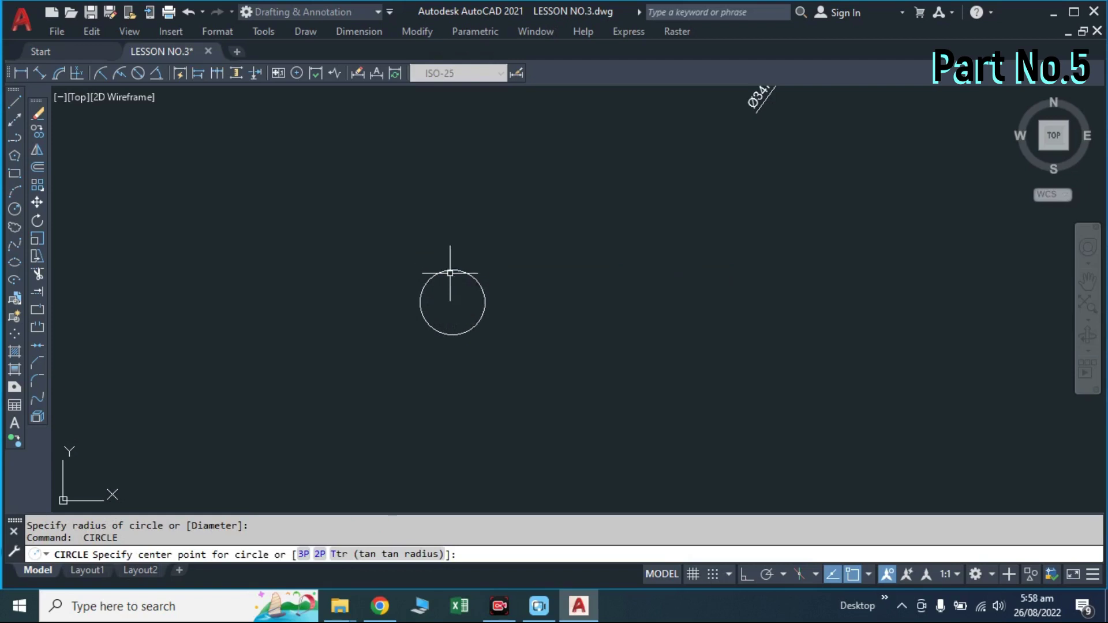
key(Escape)
click(450, 271)
key(Delete)
- Draw a circle with diameter 200
text(c)
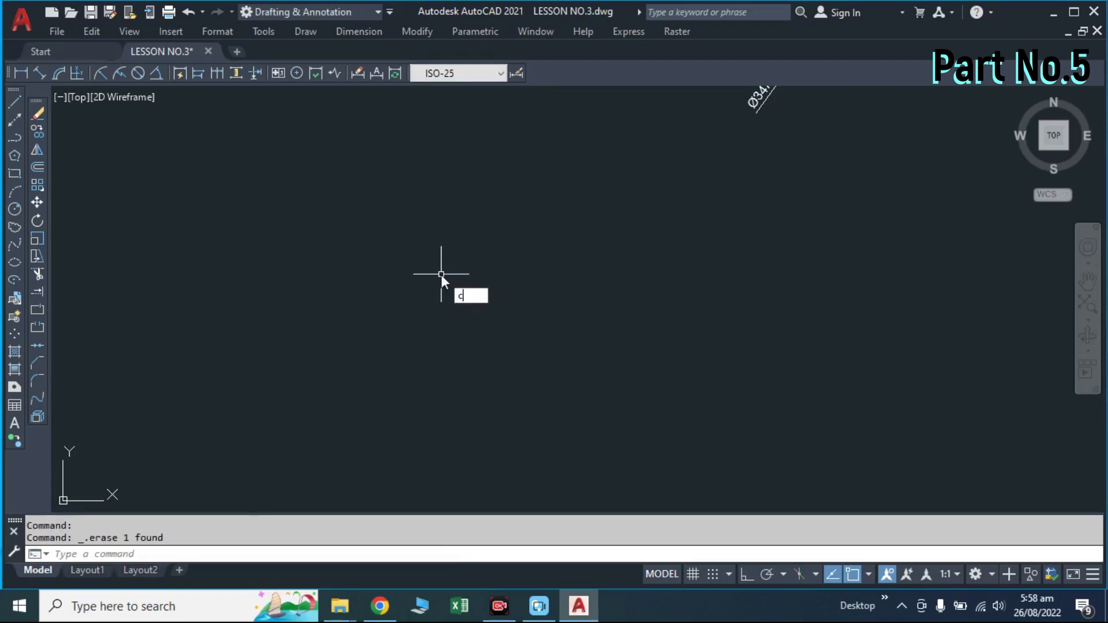
key(Return)
scroll(461, 237, down, 2)
click(461, 237)
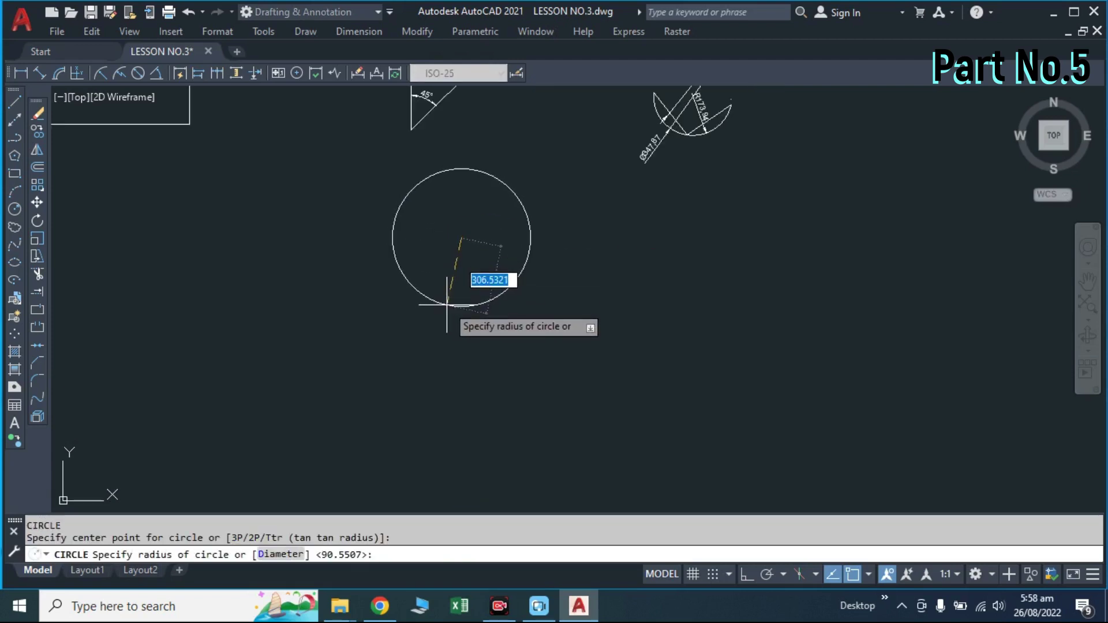
text(d)
key(Return)
text(20)
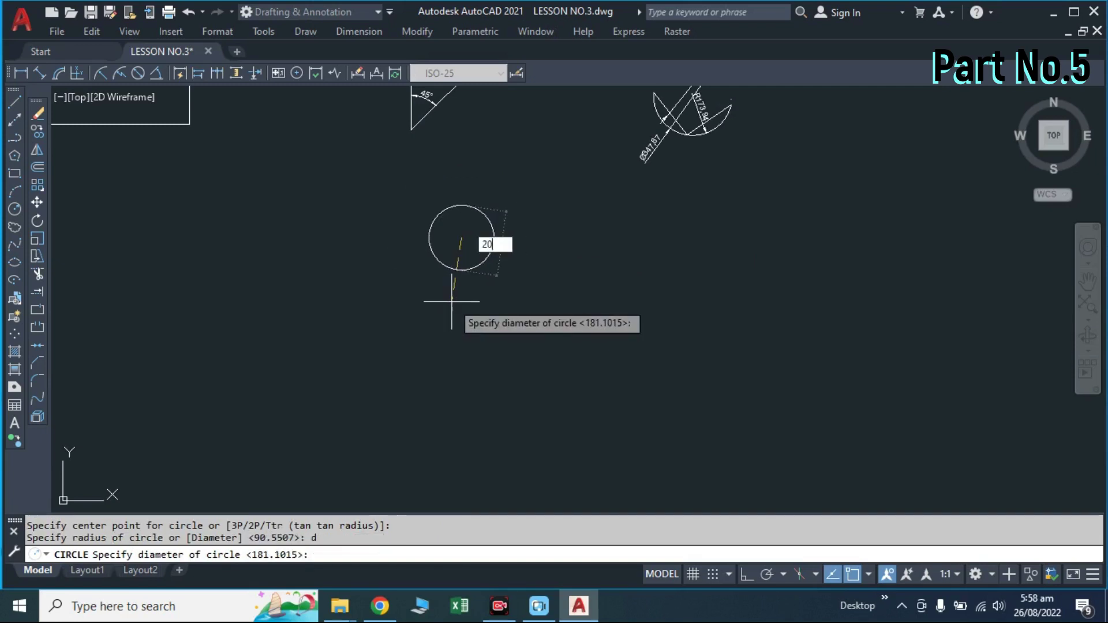
text(0)
key(Return)
- Draw a concentric circle of diameter 300 at the same centre
key(Return)
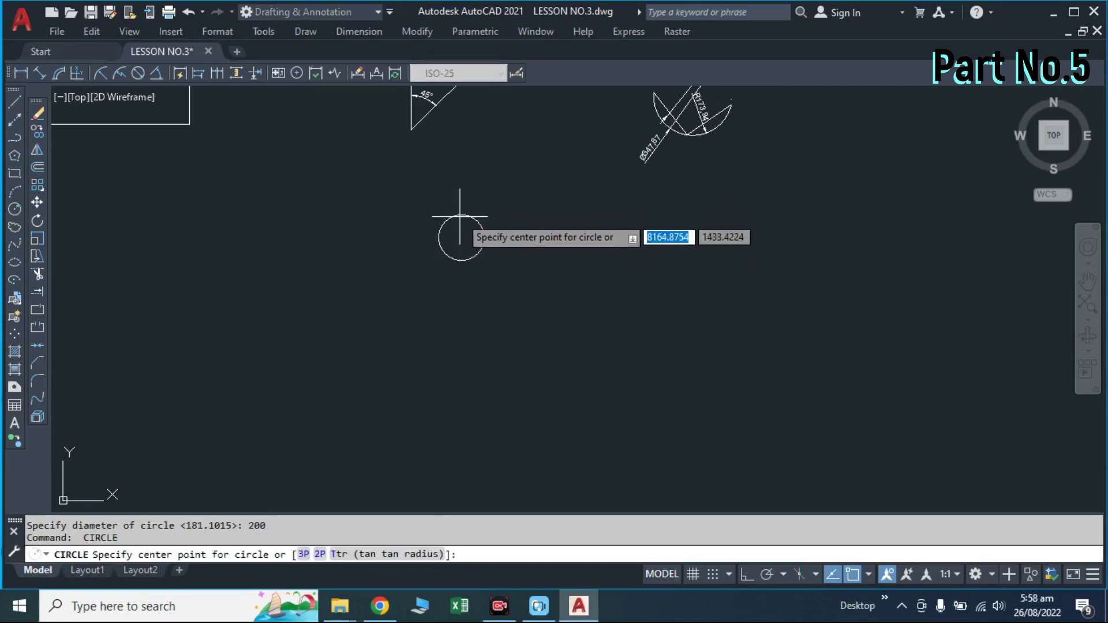
click(461, 238)
text(d)
key(Return)
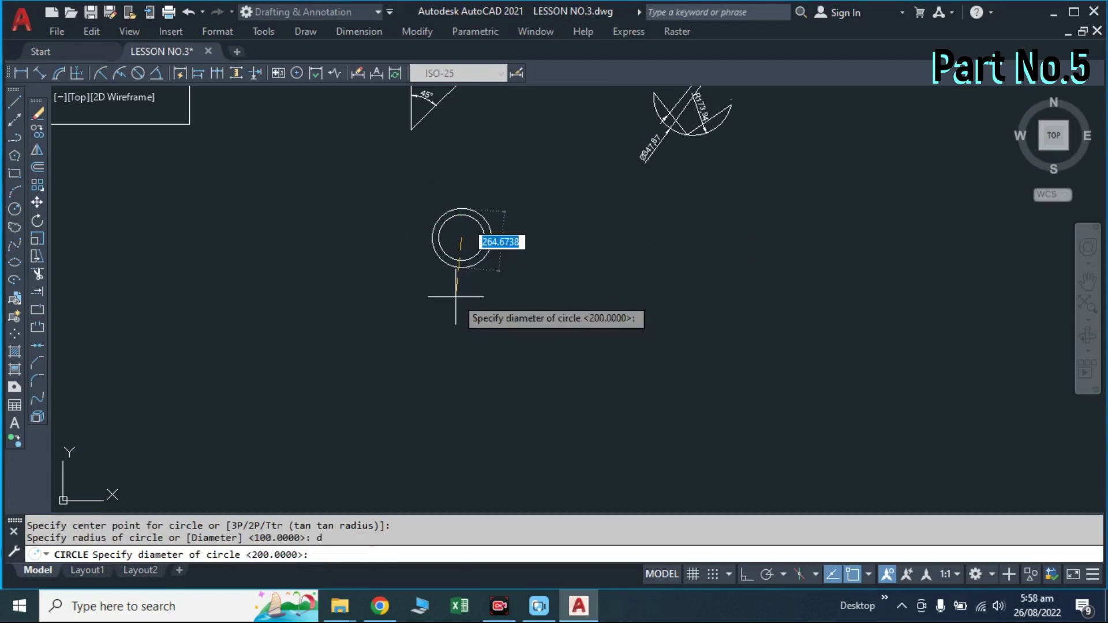
text(300)
key(Return)
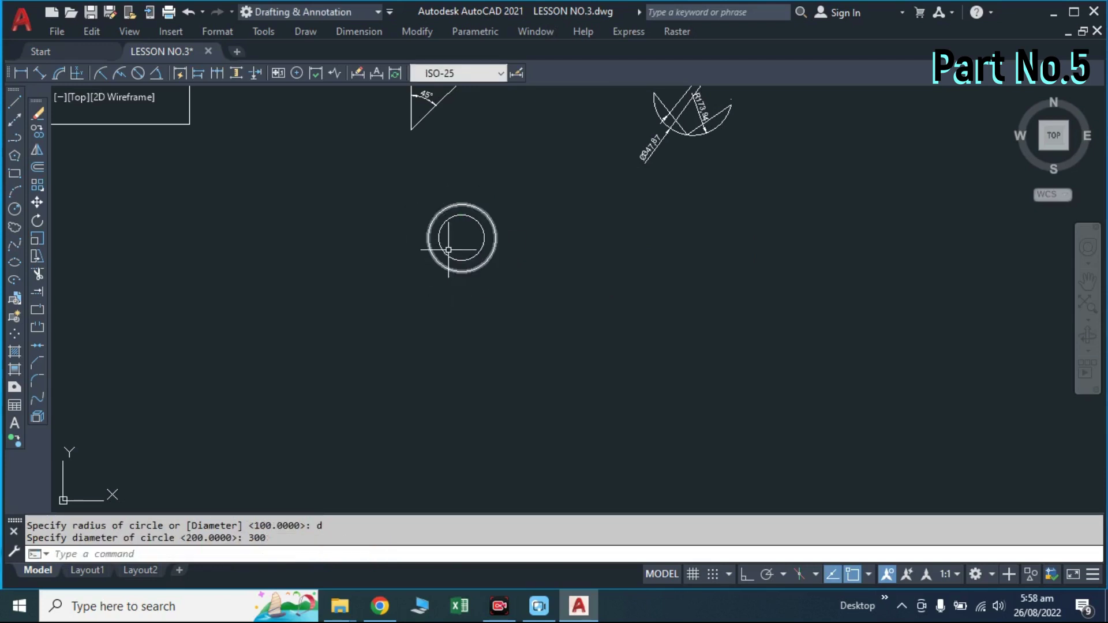
scroll(452, 227, up, 4)
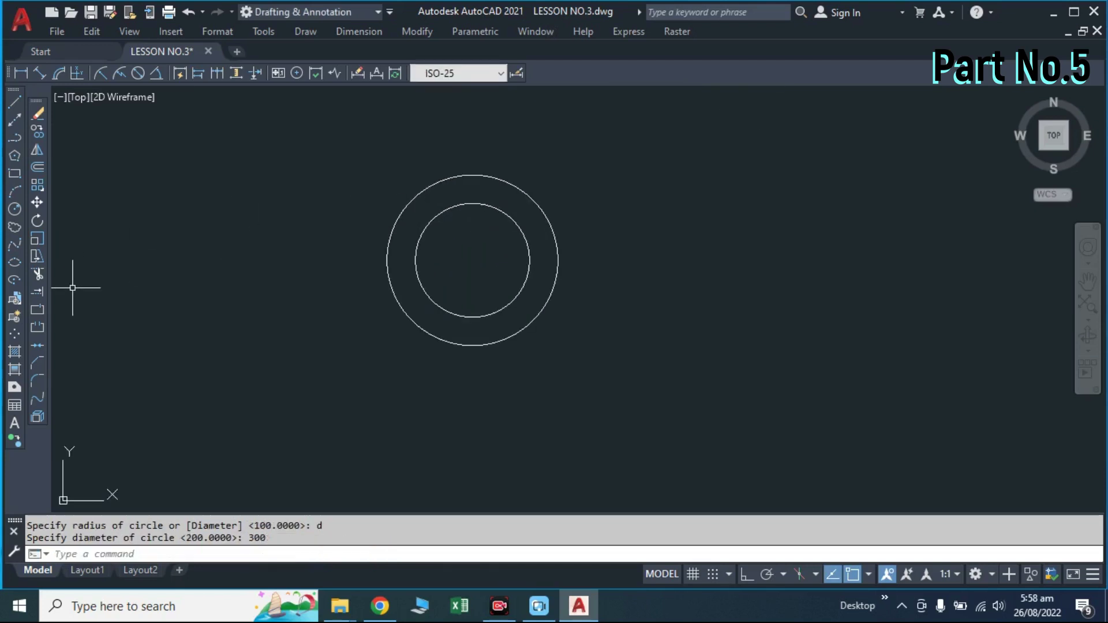
- Draw a vertical ellipse spanning the outer circle's top and bottom, width at the inner circle
click(16, 267)
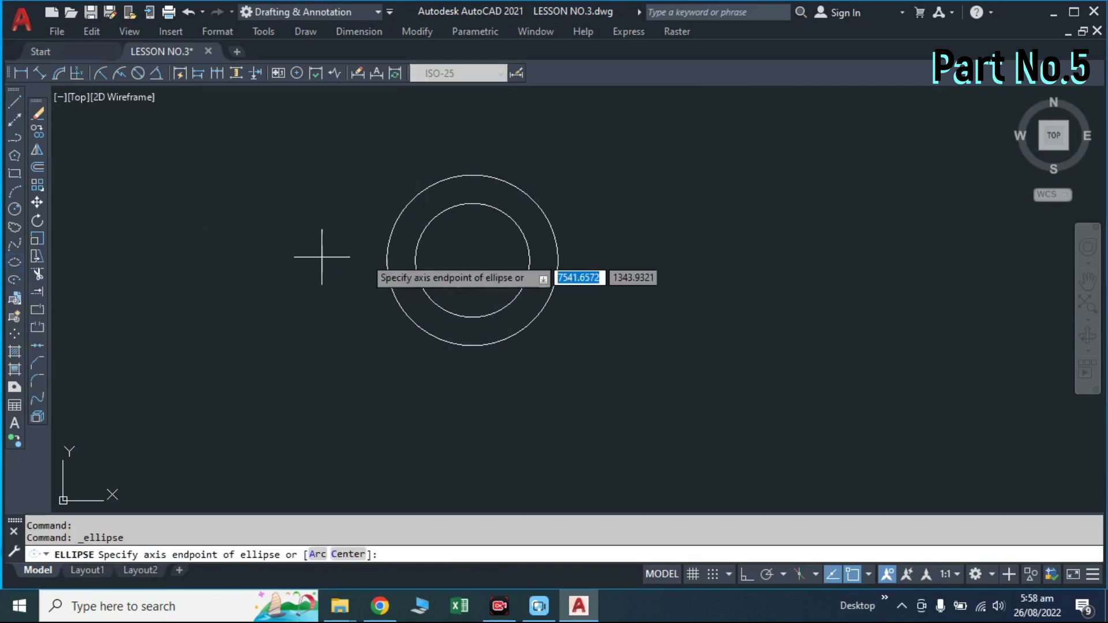
click(472, 175)
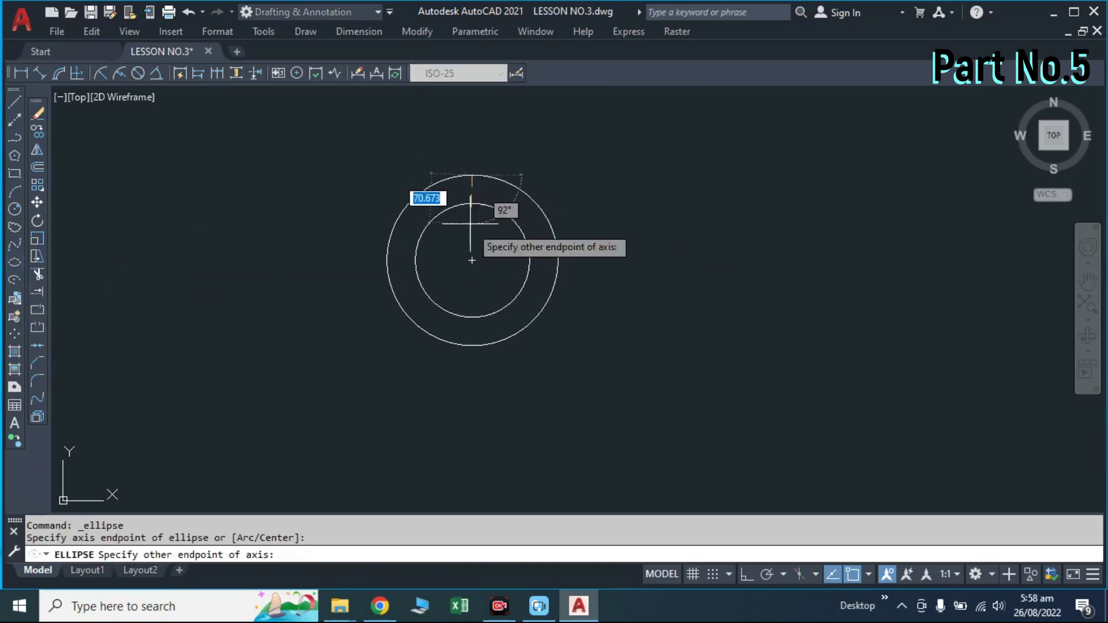
click(472, 345)
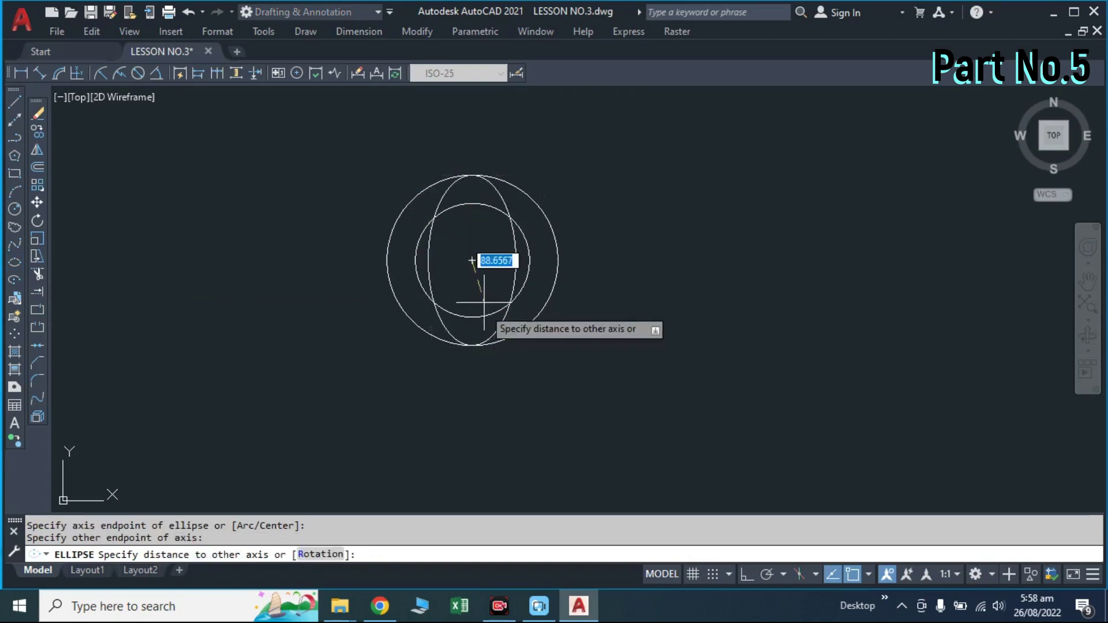
click(529, 260)
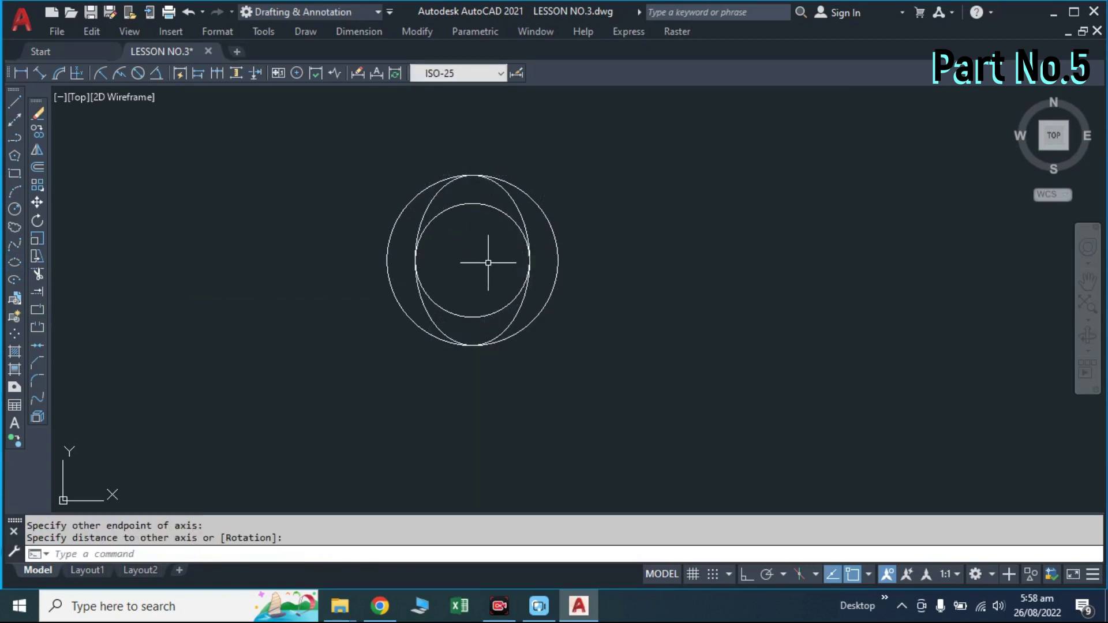
scroll(488, 262, down, 2)
scroll(571, 314, down, 1)
- Copy both concentric circles to a spot on their right
text(o)
key(Return)
scroll(563, 288, up, 2)
scroll(549, 247, up, 1)
click(548, 248)
click(453, 230)
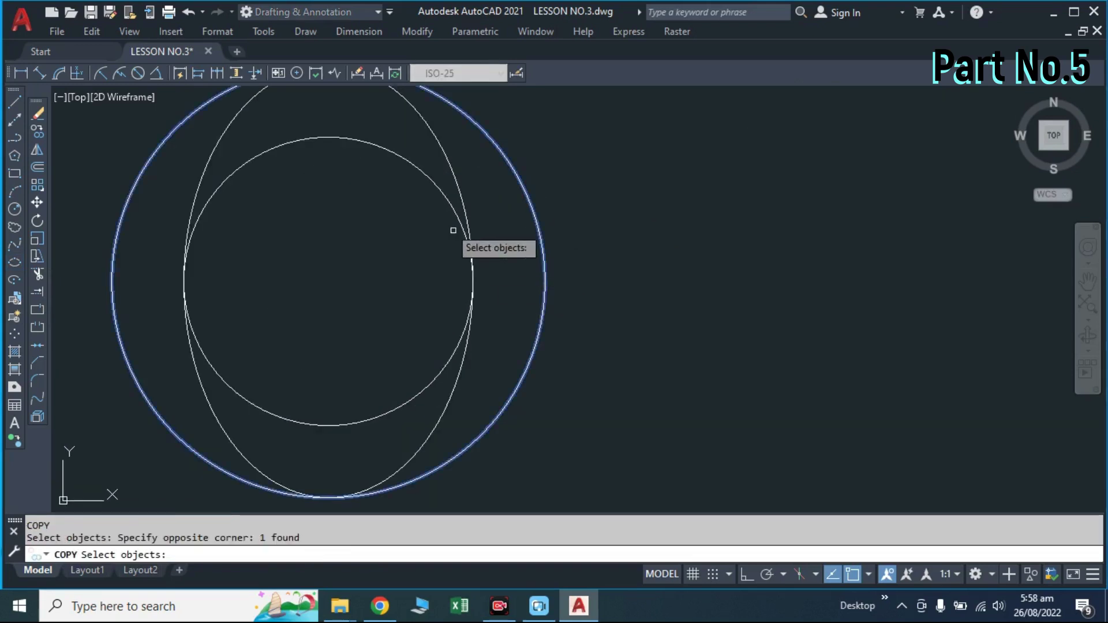
click(388, 190)
scroll(392, 196, down, 5)
key(Return)
click(349, 297)
click(452, 281)
key(Escape)
text(EL)
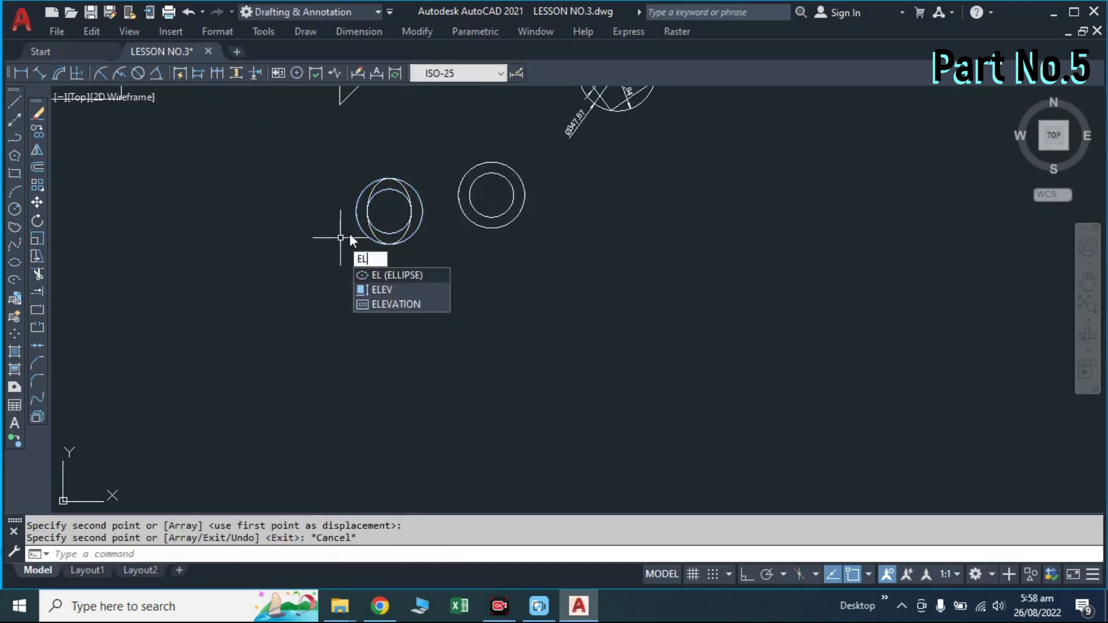
- Draw a tall ellipse within the copied circles, snapped to outer quadrants and inner circle width
key(Return)
scroll(505, 167, up, 6)
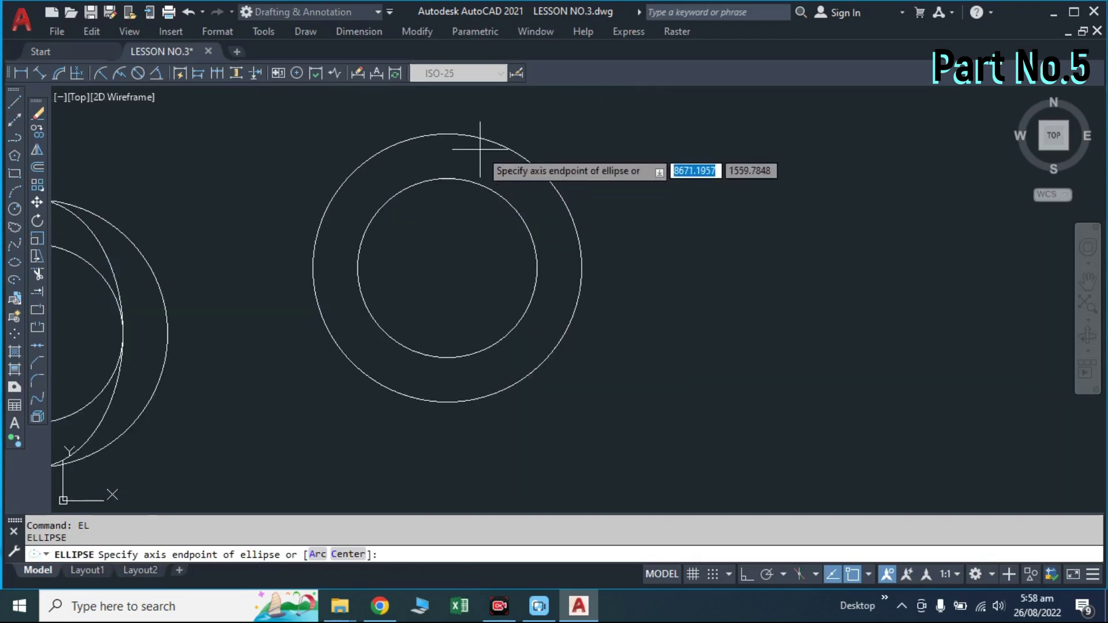
click(447, 134)
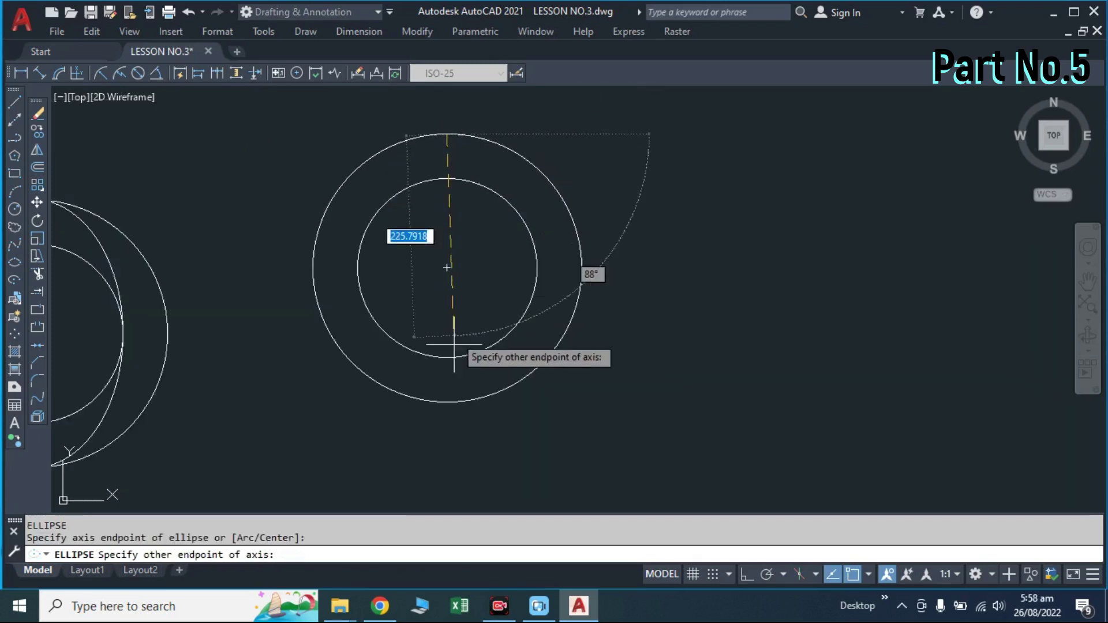
click(446, 401)
click(537, 267)
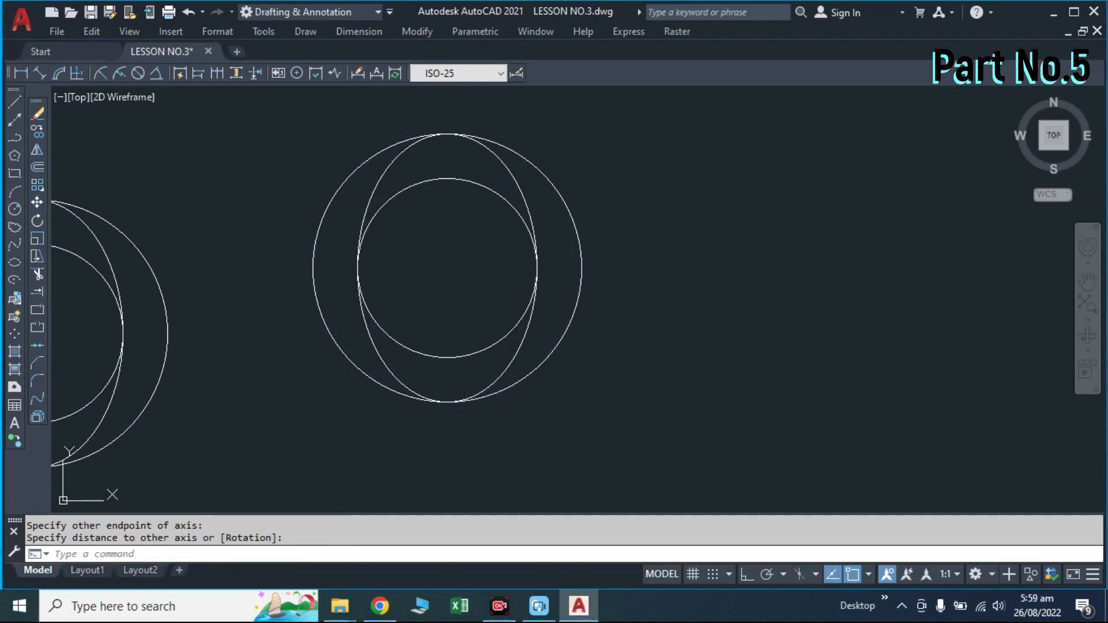
- Move the new ellipse out to stand alone right of the circles
text(m)
key(Return)
click(522, 185)
scroll(502, 196, down, 3)
scroll(502, 196, down, 2)
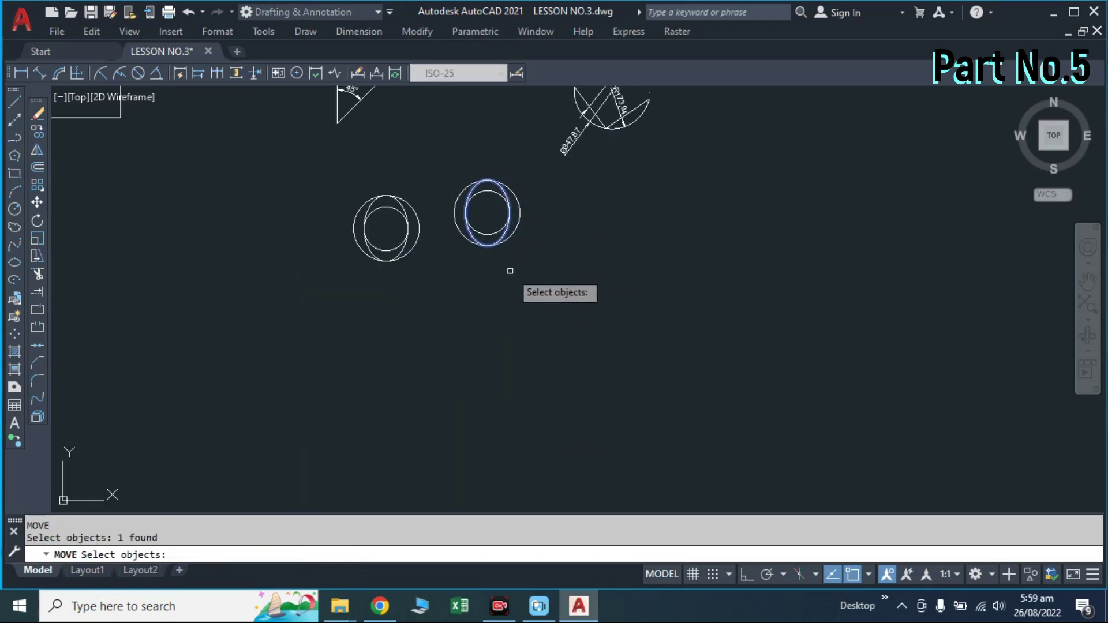
key(Return)
click(508, 270)
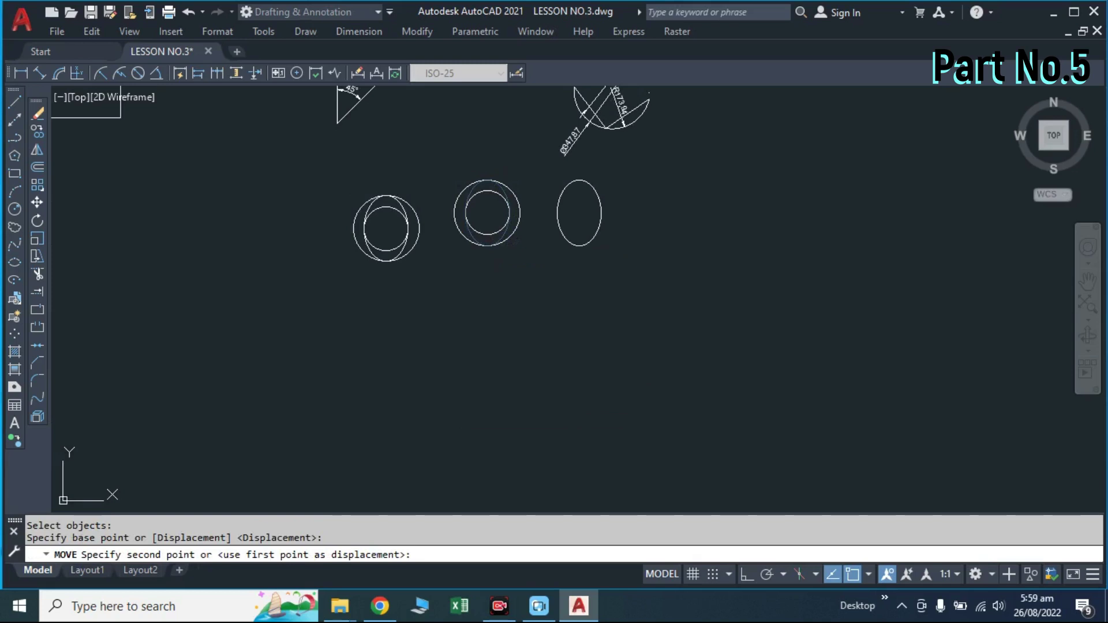
key(Escape)
scroll(576, 248, up, 3)
scroll(549, 347, down, 3)
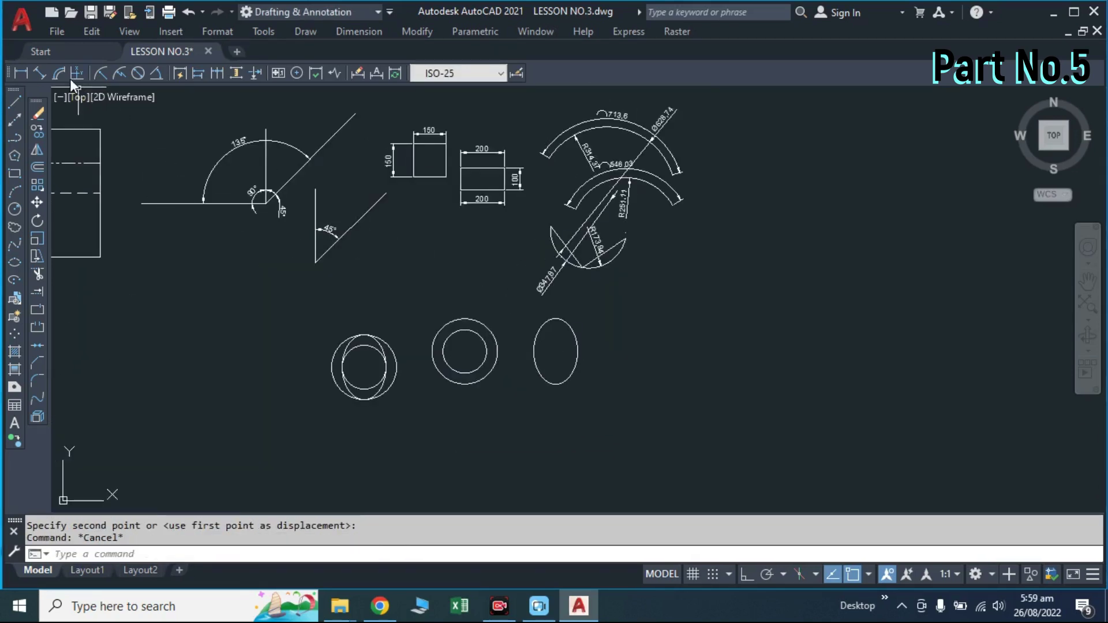
- Add a linear dimension of 300 for the ellipse's height
click(21, 73)
scroll(550, 328, up, 5)
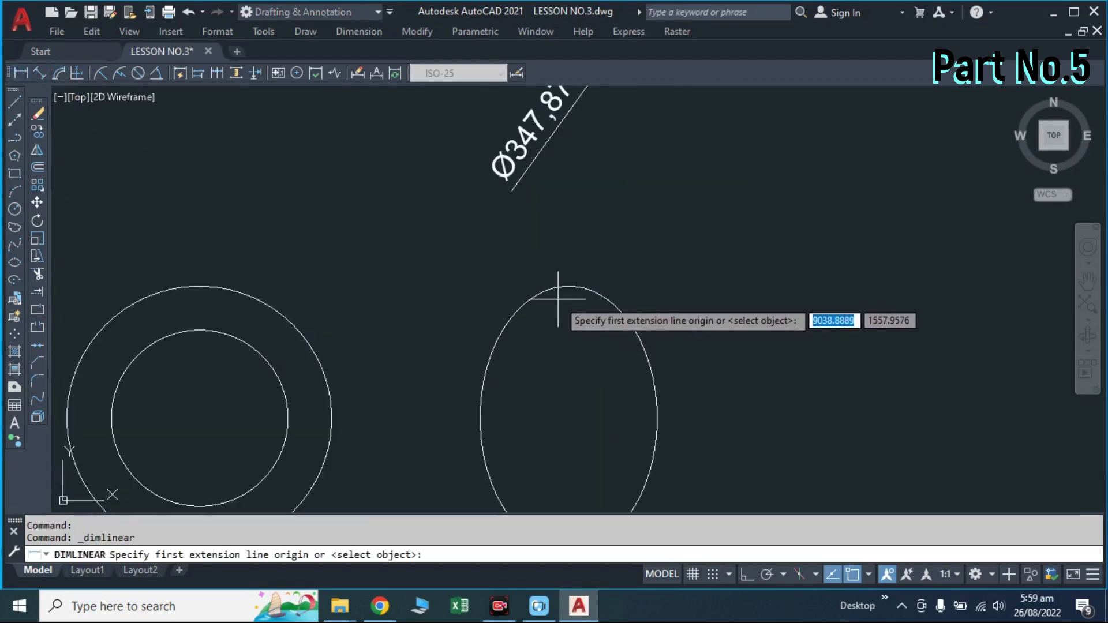
click(568, 286)
scroll(568, 287, down, 5)
click(577, 289)
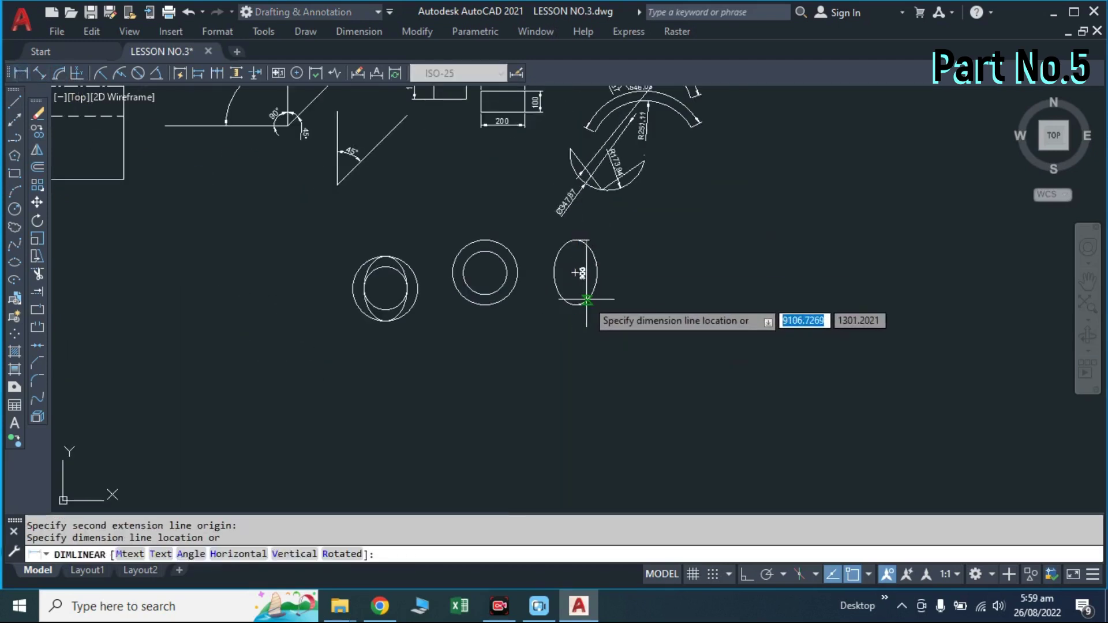
scroll(587, 288, up, 5)
click(637, 288)
- Add a linear dimension of 200 for the ellipse's width below it
key(Return)
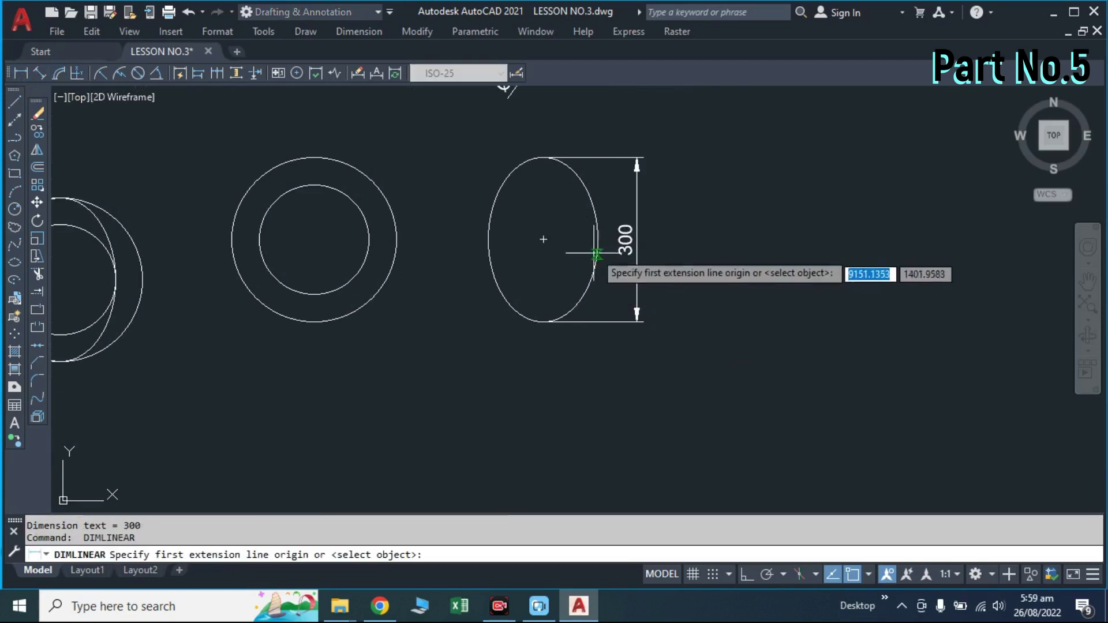
click(597, 239)
click(488, 239)
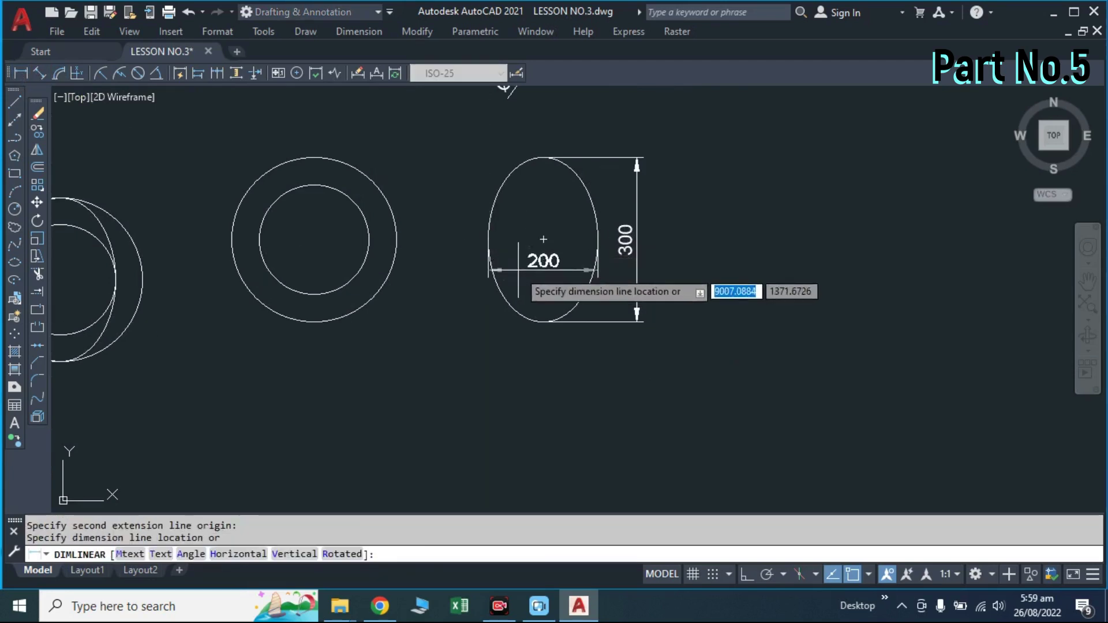
click(513, 367)
scroll(445, 333, down, 2)
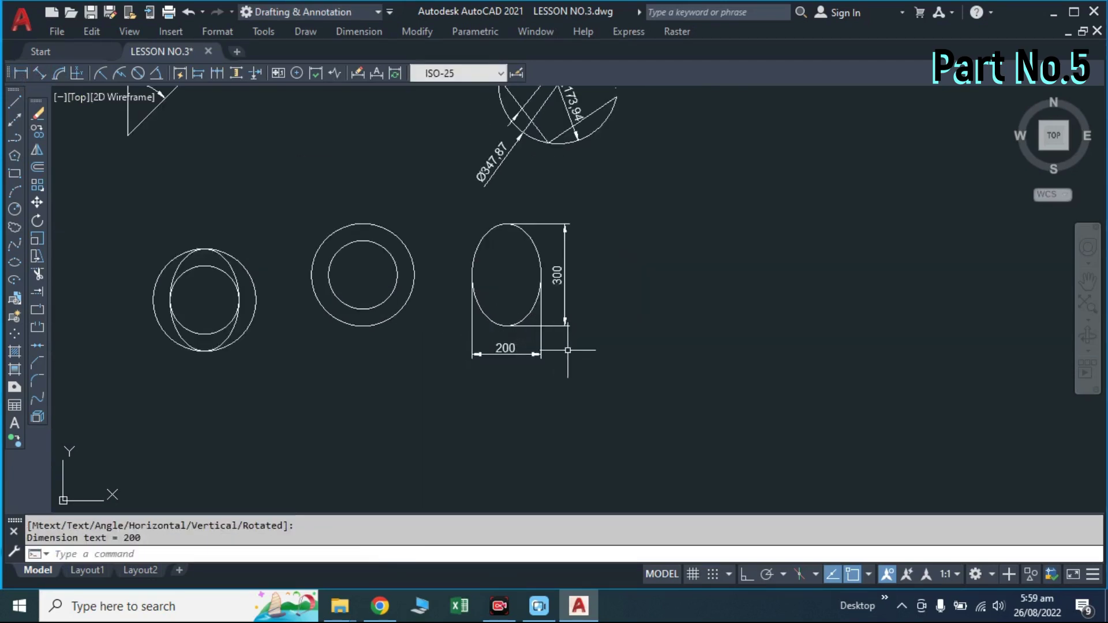
scroll(567, 350, down, 2)
- Bring the whole drawing into view and quick-save LESSON NO.3 with Ctrl+S
scroll(577, 360, down, 2)
middle_drag(577, 365, 671, 368)
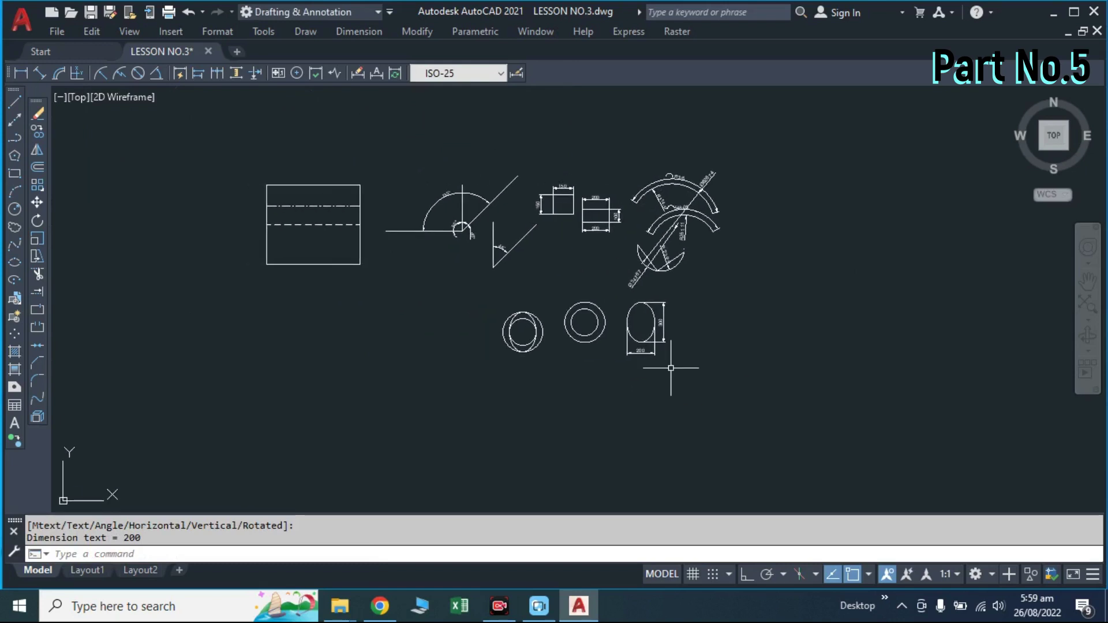
scroll(495, 269, up, 3)
scroll(508, 283, down, 1)
scroll(522, 294, down, 1)
scroll(536, 306, down, 1)
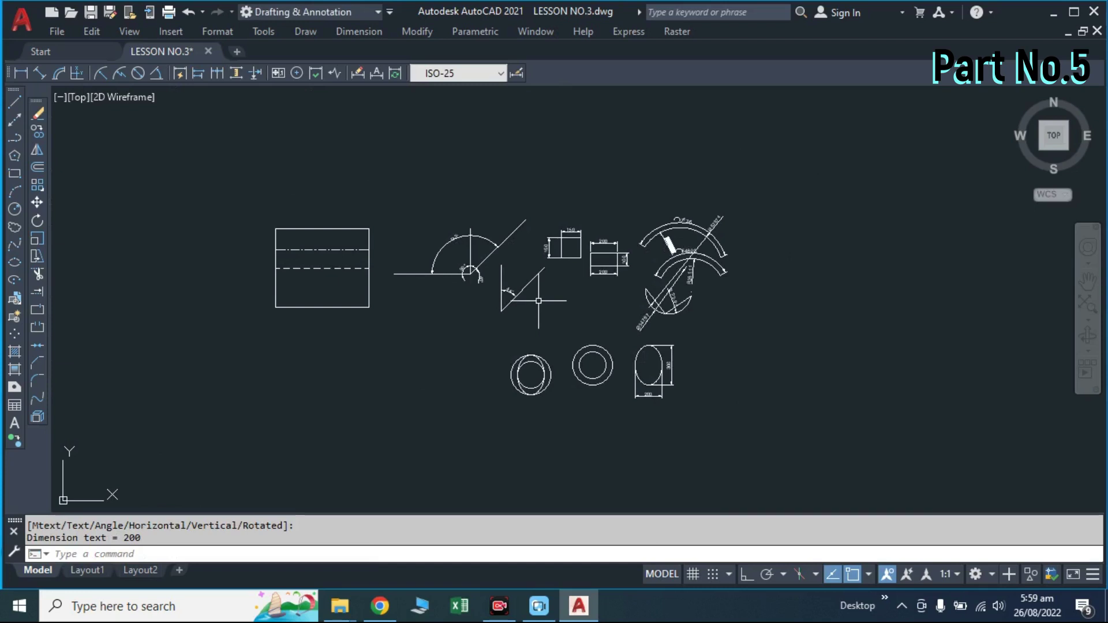
key(ctrl+s)
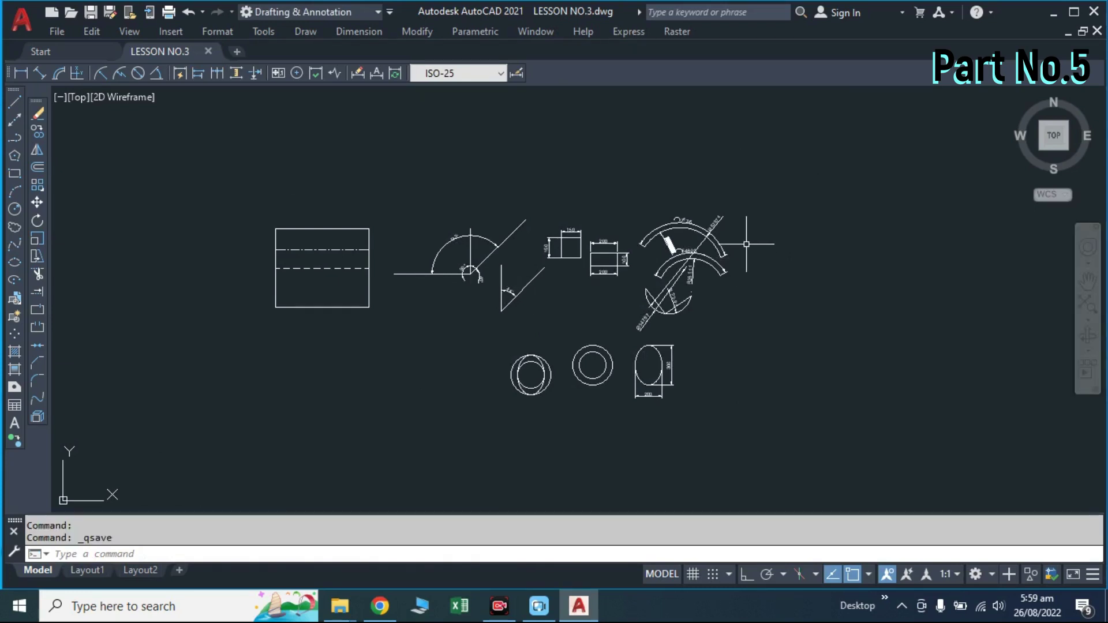
scroll(746, 244, down, 2)
scroll(745, 268, up, 8)
scroll(727, 288, down, 2)
scroll(709, 306, down, 2)
middle_drag(709, 306, 759, 311)
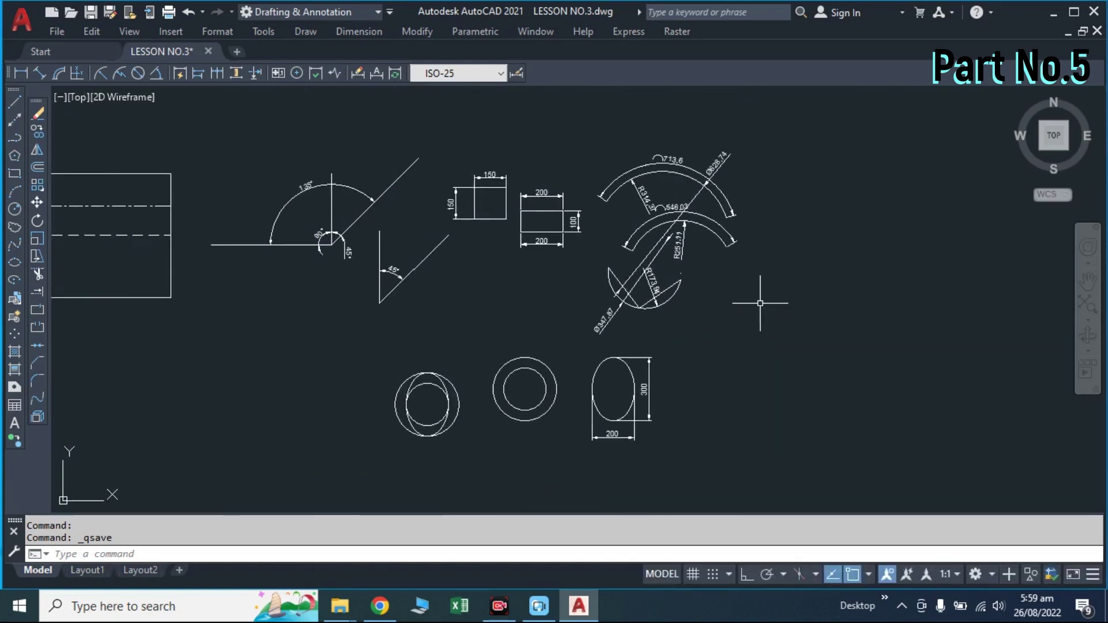